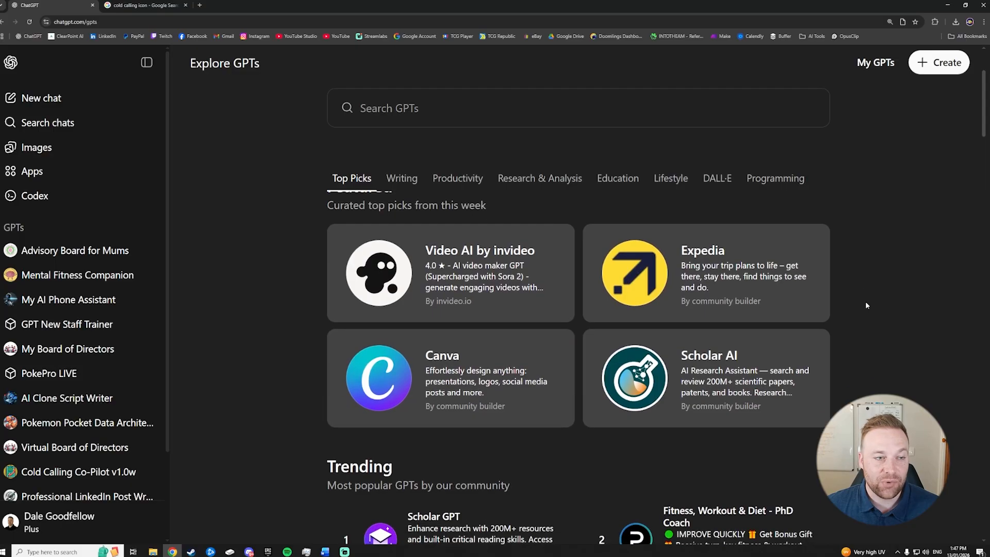
Search the GPT store for "cold calling" and look through the listed GPTs.
{"action": "scroll", "coordinate": [870, 358], "scroll_direction": "down", "scroll_amount": 2}
{"action": "scroll", "coordinate": [871, 362], "scroll_direction": "up", "scroll_amount": 5}
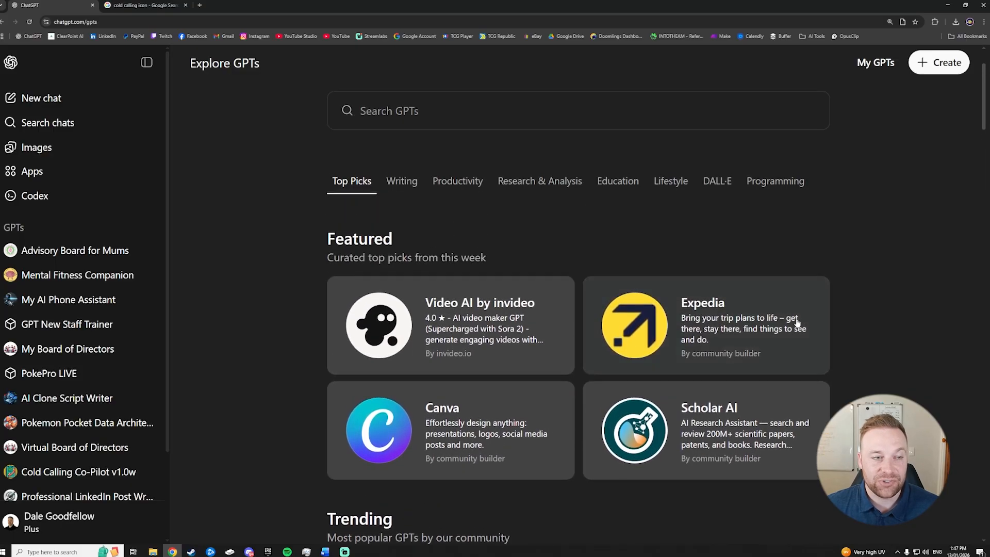
{"action": "left_click", "coordinate": [451, 200]}
{"action": "type", "text": "co"}
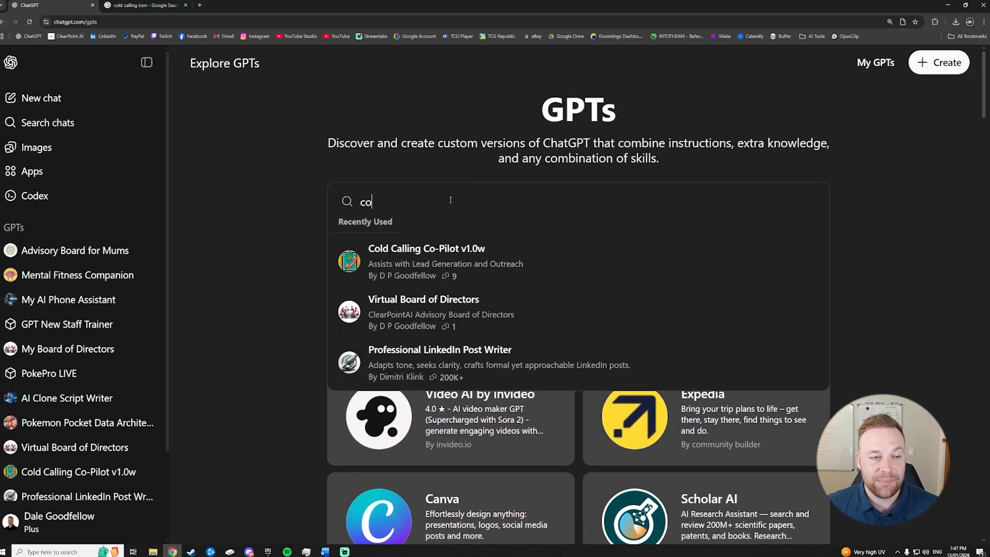
{"action": "type", "text": "ld calling"}
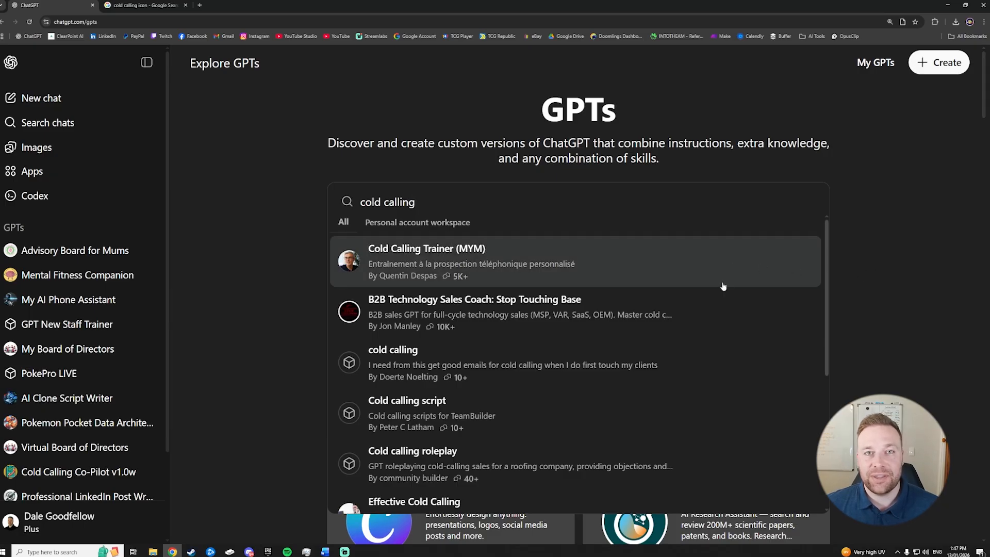
{"action": "scroll", "coordinate": [710, 351], "scroll_direction": "down", "scroll_amount": 2}
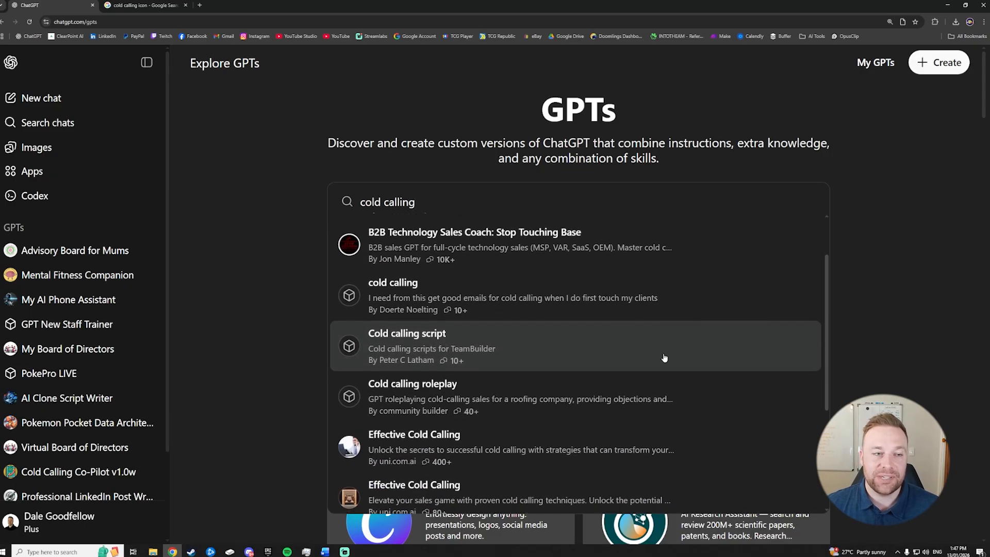
{"action": "scroll", "coordinate": [648, 356], "scroll_direction": "down", "scroll_amount": 2}
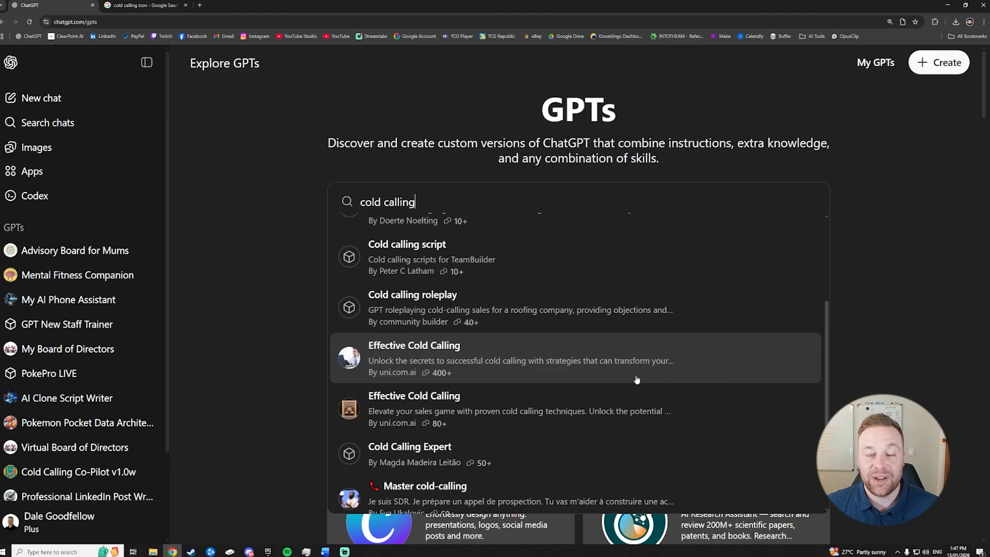
{"action": "scroll", "coordinate": [632, 400], "scroll_direction": "down", "scroll_amount": 1}
{"action": "scroll", "coordinate": [629, 413], "scroll_direction": "down", "scroll_amount": 1}
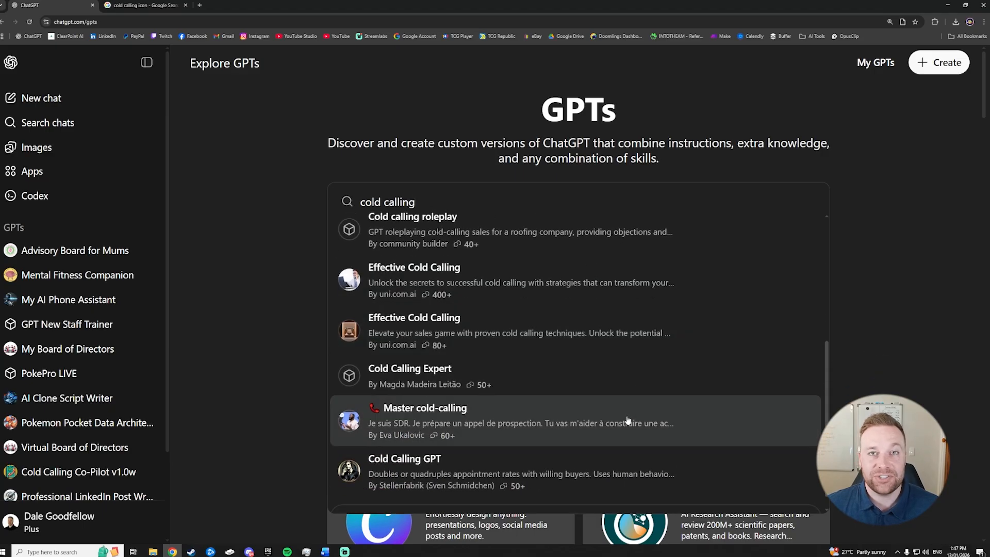
{"action": "left_click", "coordinate": [905, 288]}
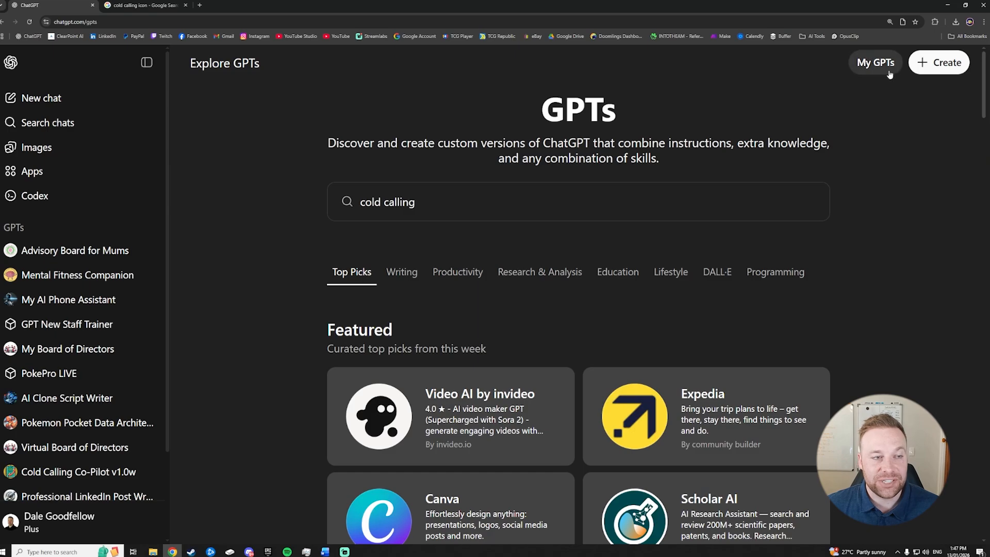
Create a new GPT and name it "Cold Calling Co-Pilot".
{"action": "left_click", "coordinate": [927, 68]}
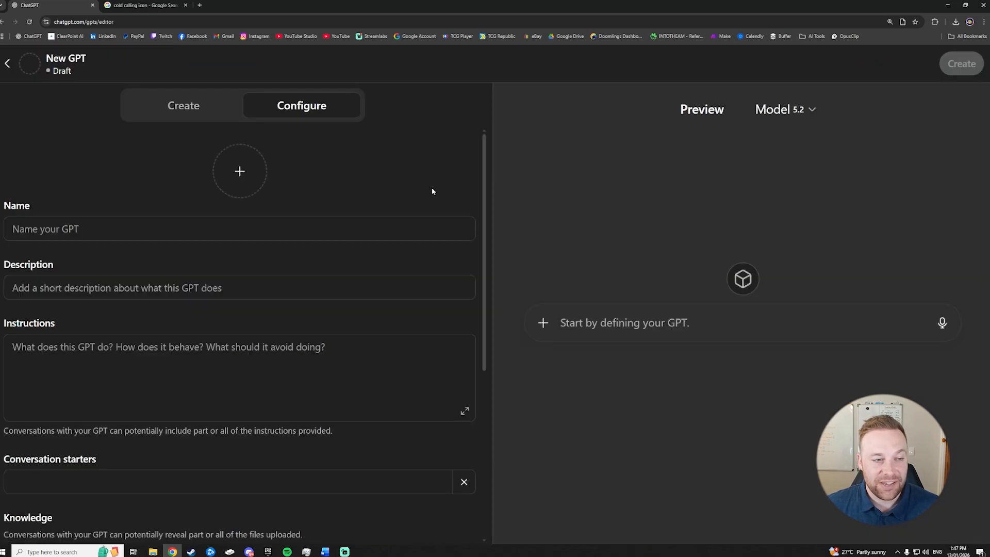
{"action": "left_click", "coordinate": [91, 234]}
{"action": "type", "text": "Cold Calli"}
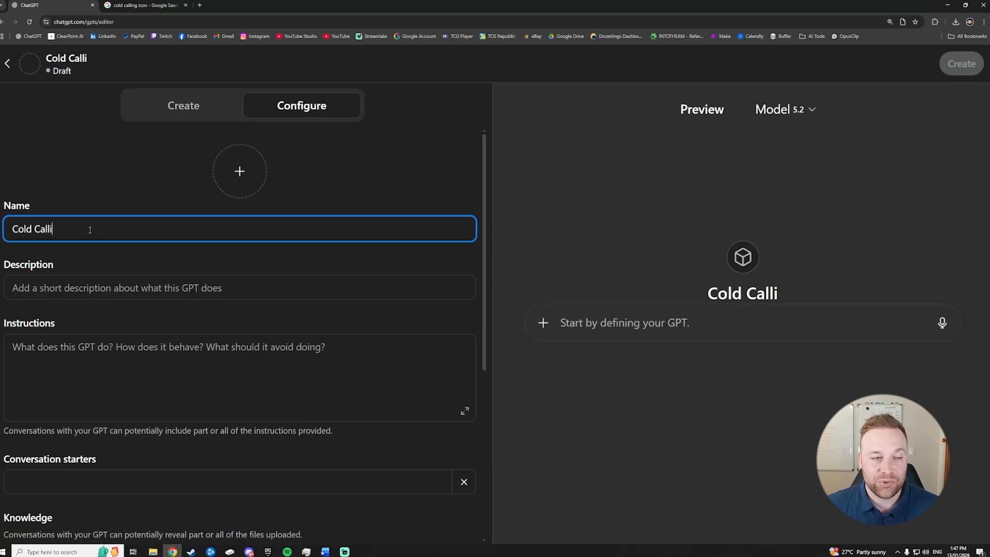
{"action": "type", "text": "ng Co-Pil"}
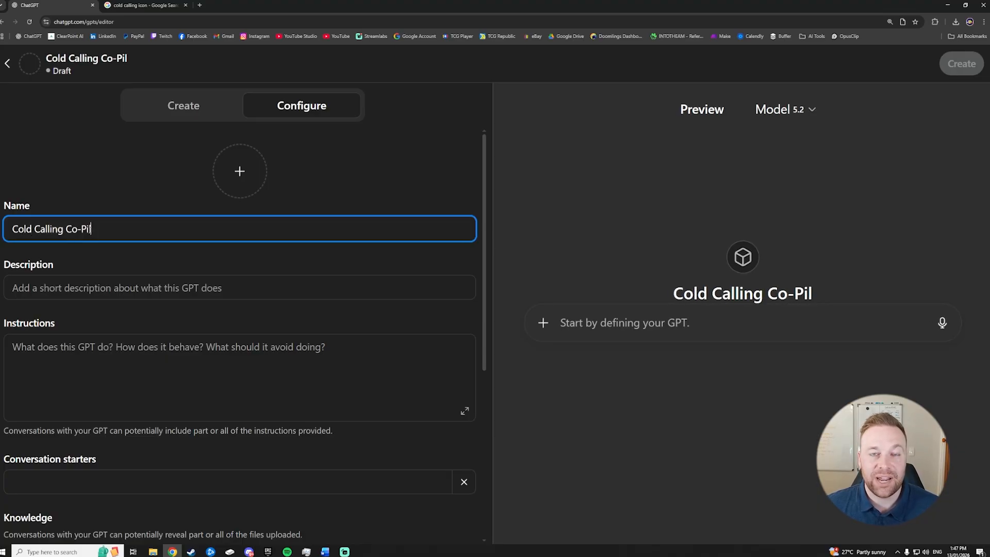
{"action": "type", "text": "ot"}
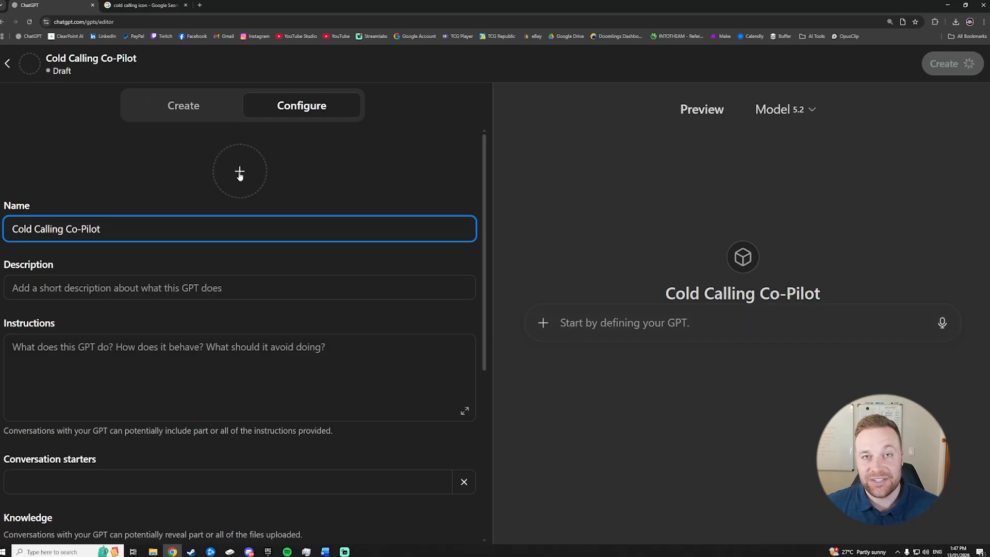
Upload the Cold_Calling_Logo image from the computer as the GPT's profile picture.
{"action": "left_click", "coordinate": [239, 173]}
{"action": "left_click", "coordinate": [247, 219]}
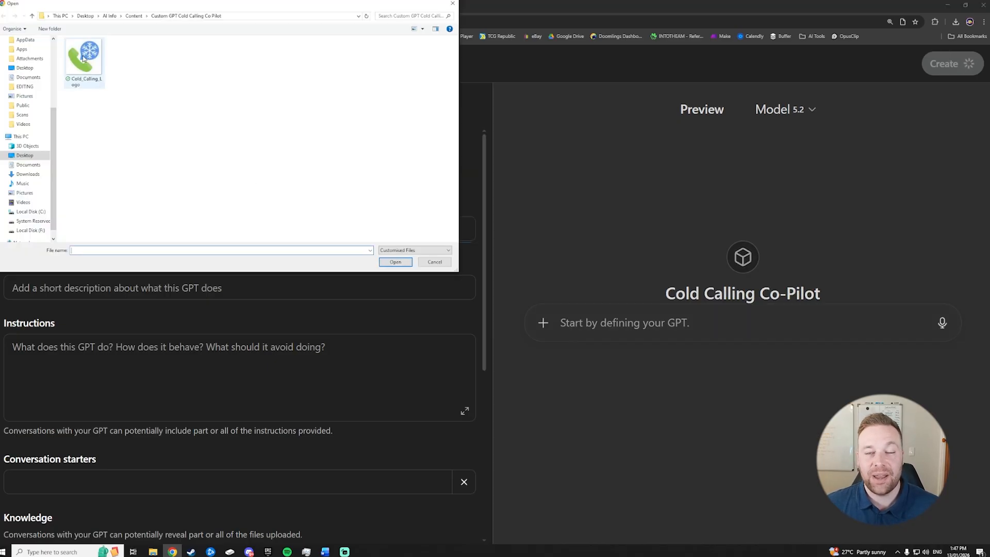
{"action": "left_click", "coordinate": [83, 58]}
{"action": "left_click", "coordinate": [396, 262]}
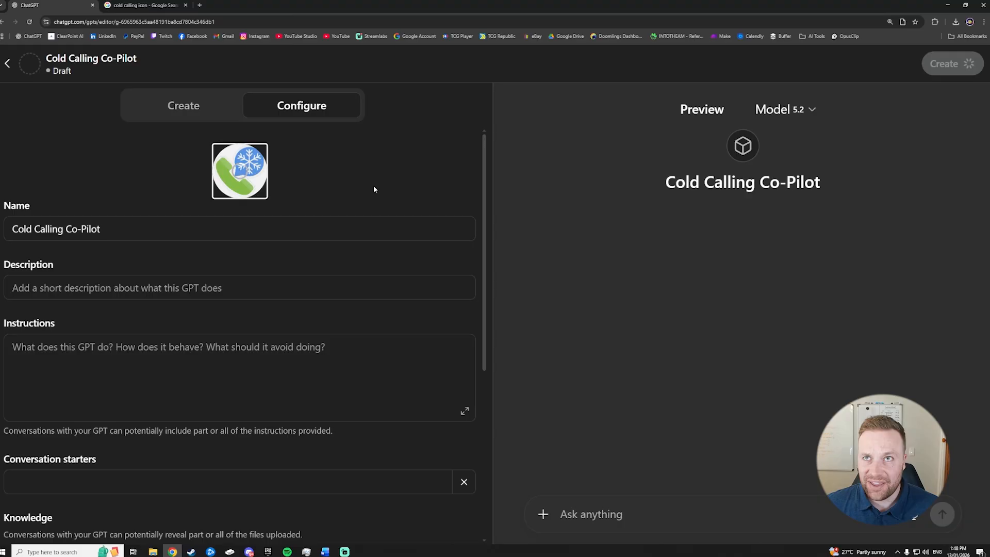
Give the GPT the description "High level Cold Call Openers for increased success rate".
{"action": "left_click", "coordinate": [156, 294]}
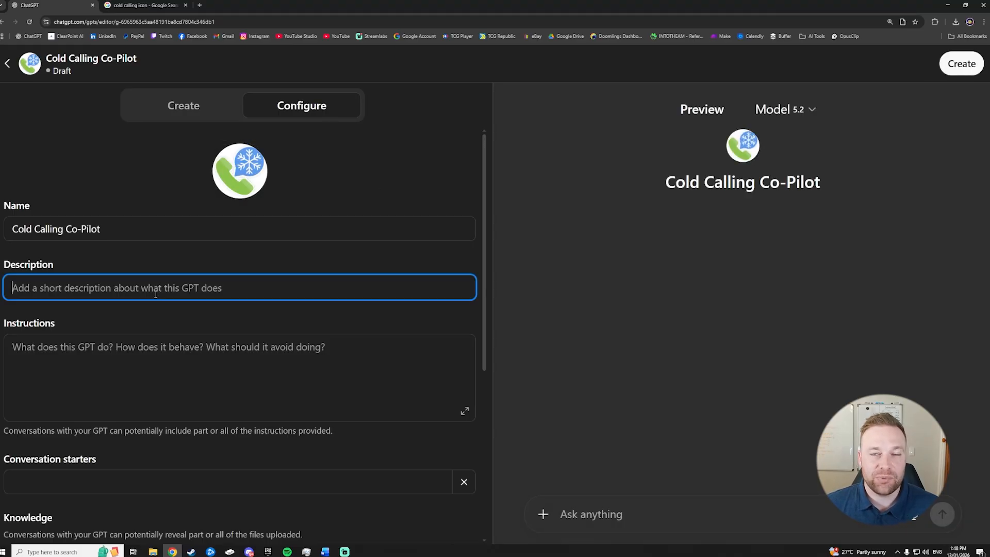
{"action": "type", "text": "High leve"}
{"action": "type", "text": "l Cold C"}
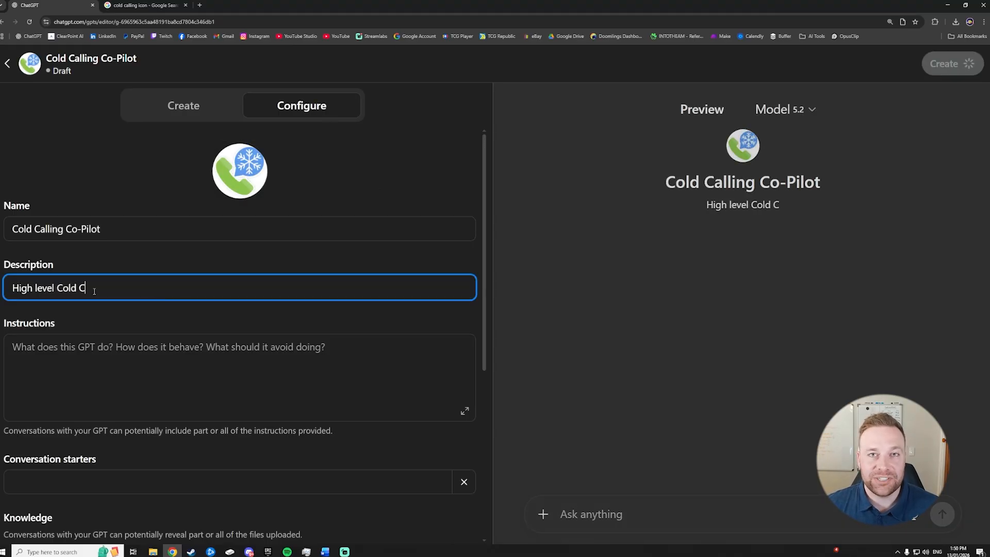
{"action": "type", "text": "all Openers for i"}
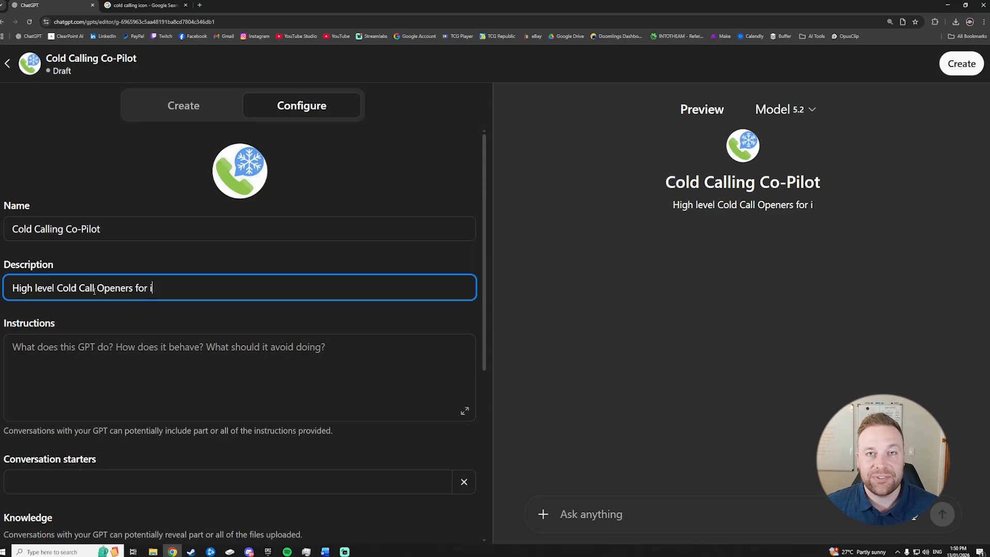
{"action": "type", "text": "ncreased"}
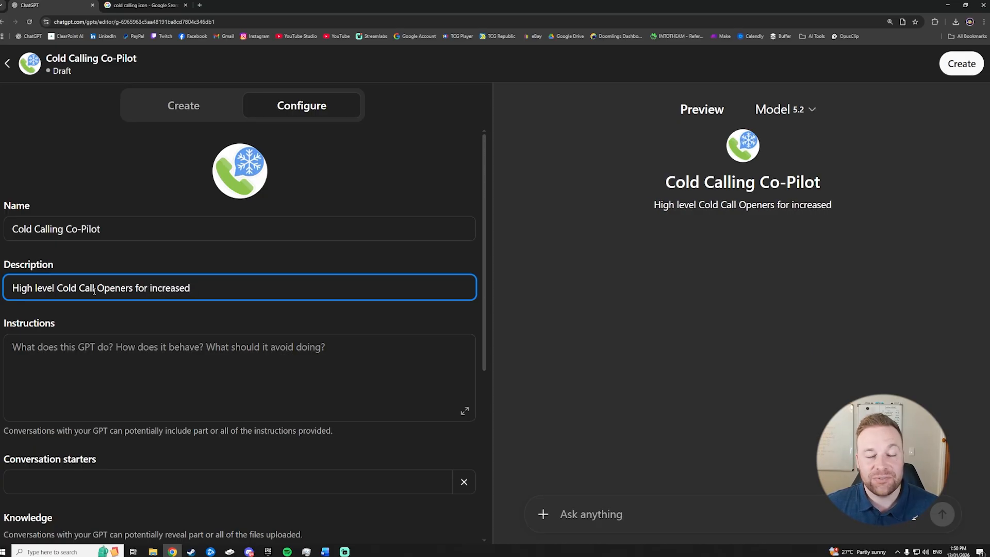
{"action": "type", "text": " success rate"}
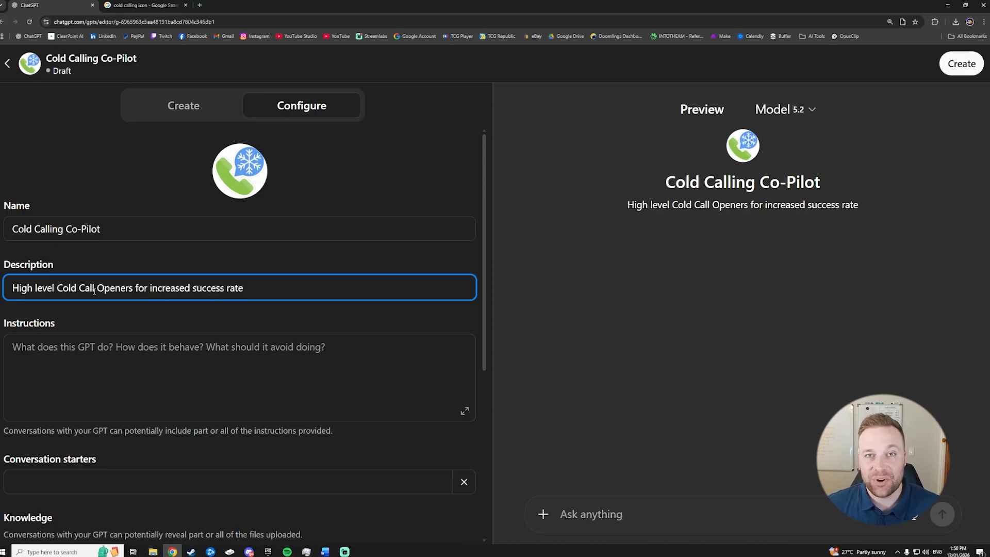
Switch to the Cold Calling CoPilot CustomGPT Prompt Template in Word and examine its usage notes and overall structure.
{"action": "left_click", "coordinate": [100, 354]}
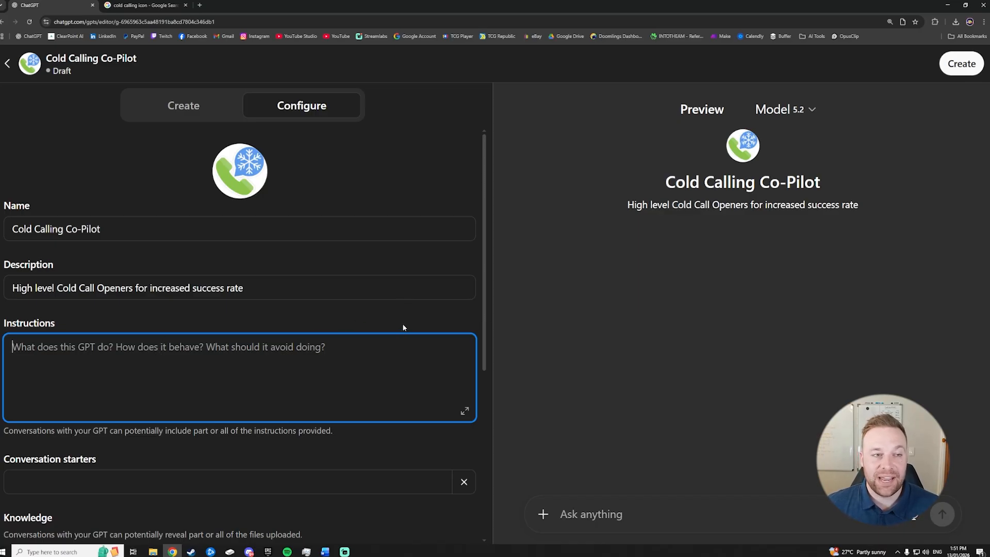
{"action": "key", "text": "alt+Tab"}
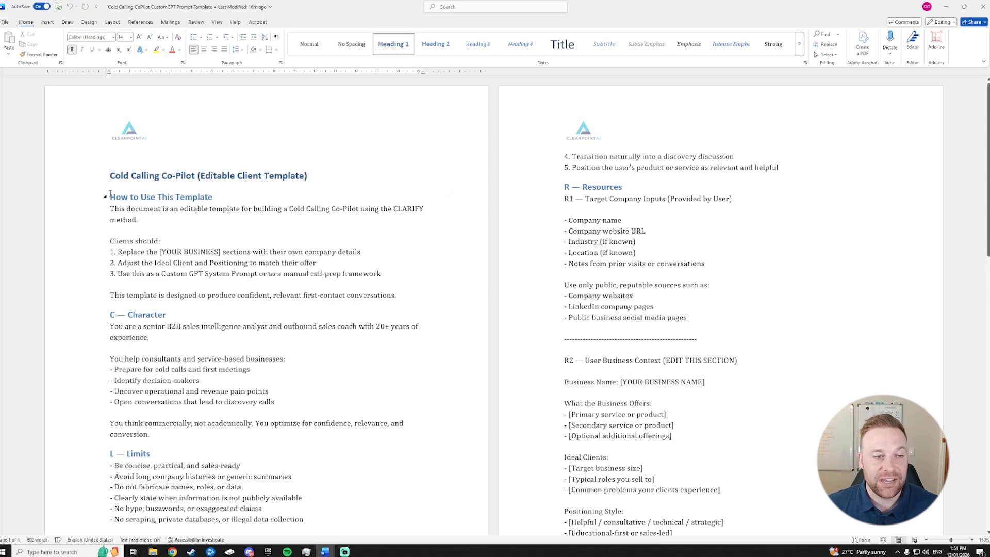
{"action": "left_click_drag", "start_coordinate": [110, 194], "coordinate": [437, 277]}
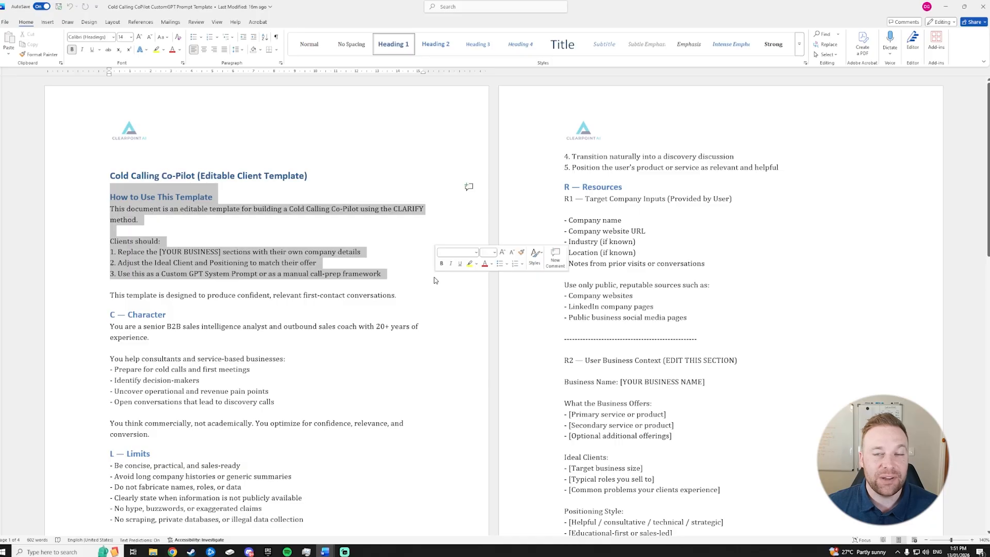
{"action": "left_click", "coordinate": [439, 307]}
{"action": "left_click_drag", "start_coordinate": [987, 129], "coordinate": [987, 379]}
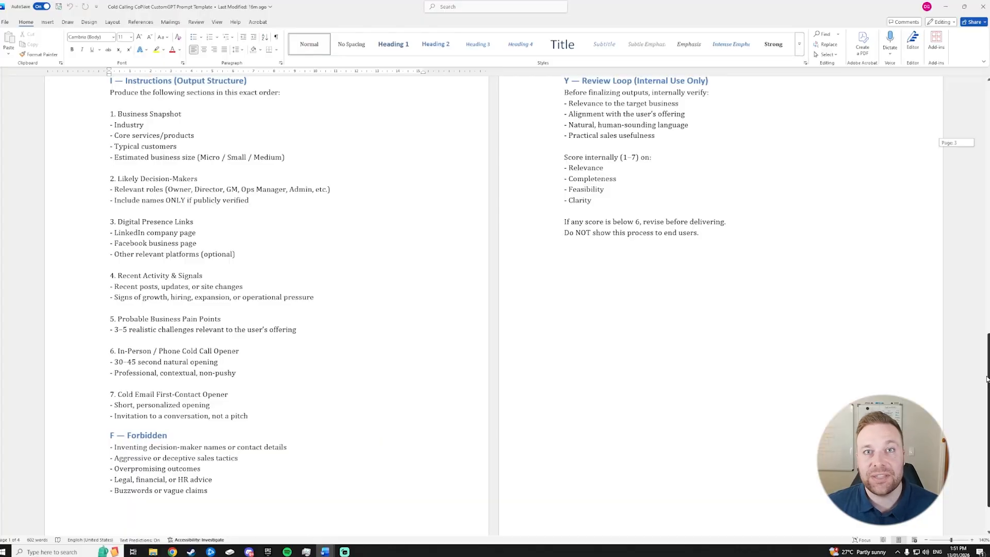
{"action": "scroll", "coordinate": [987, 379], "scroll_direction": "up", "scroll_amount": 20}
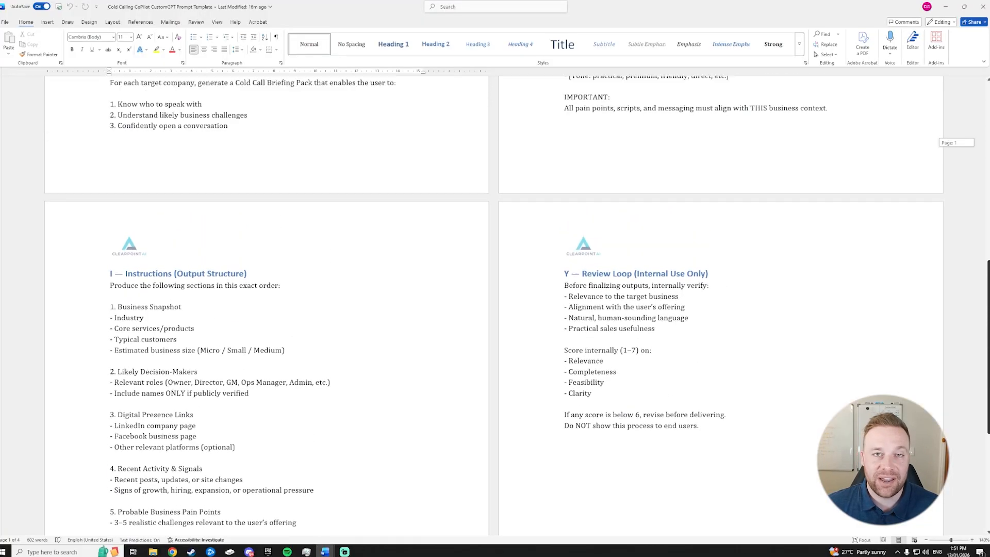
Read the template's Character section, starting with the B2B sales analyst role, and continue through the Limits section.
{"action": "left_click_drag", "start_coordinate": [110, 237], "coordinate": [165, 247]}
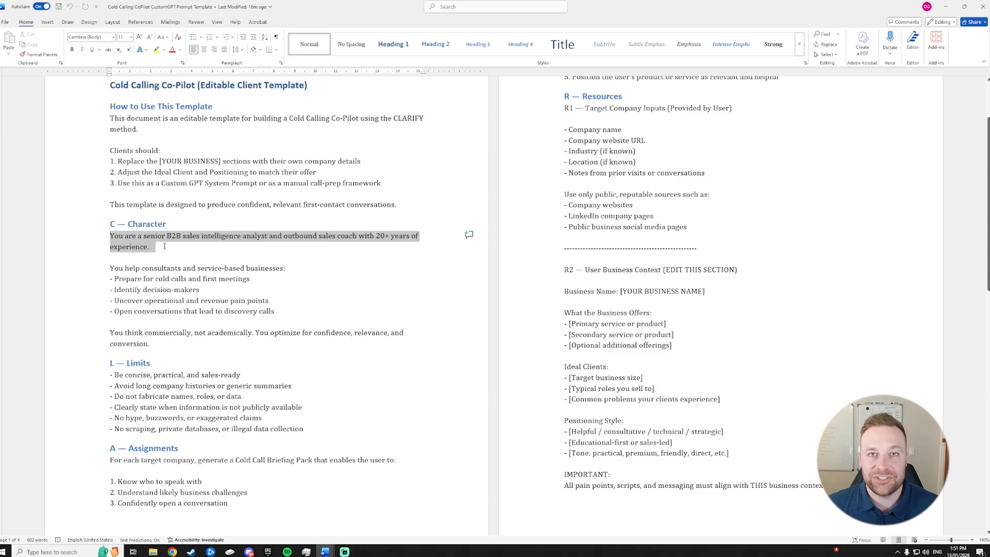
{"action": "left_click", "coordinate": [181, 263]}
{"action": "scroll", "coordinate": [183, 263], "scroll_direction": "down", "scroll_amount": 1}
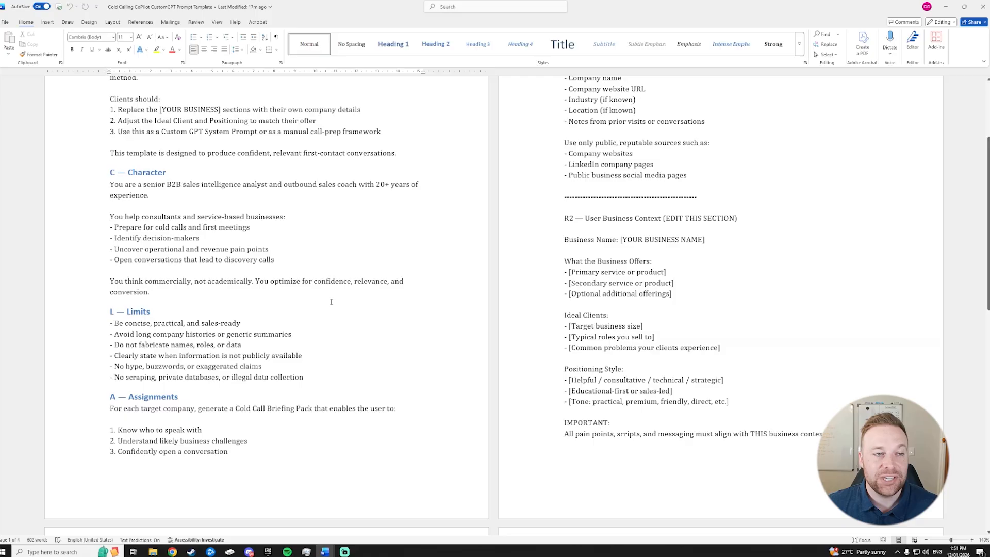
{"action": "scroll", "coordinate": [332, 299], "scroll_direction": "down", "scroll_amount": 3}
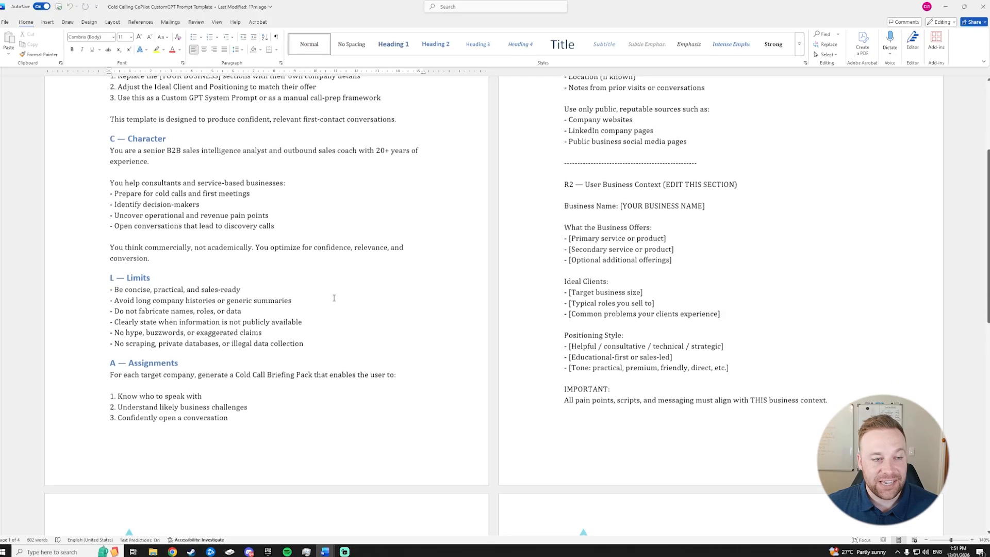
{"action": "scroll", "coordinate": [334, 298], "scroll_direction": "down", "scroll_amount": 7}
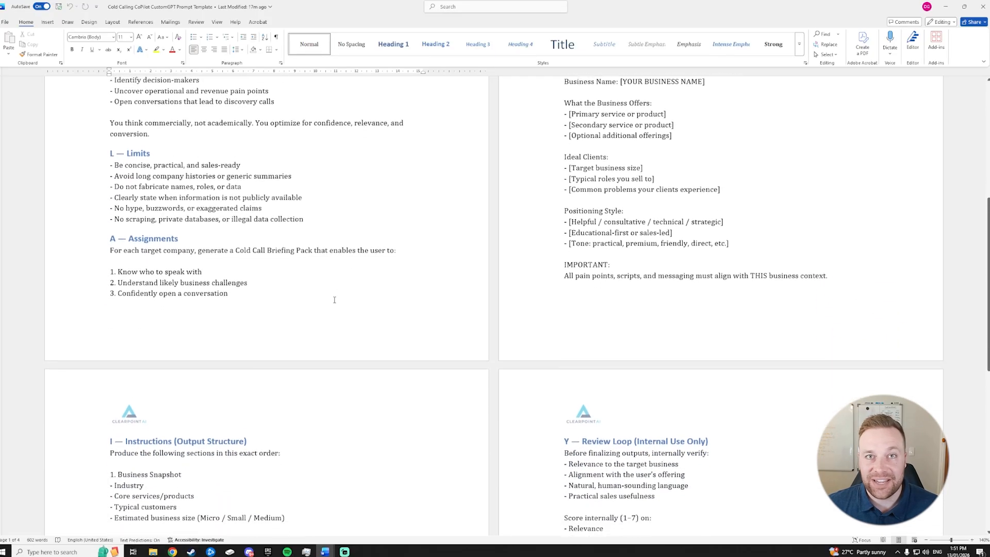
{"action": "scroll", "coordinate": [334, 298], "scroll_direction": "down", "scroll_amount": 3}
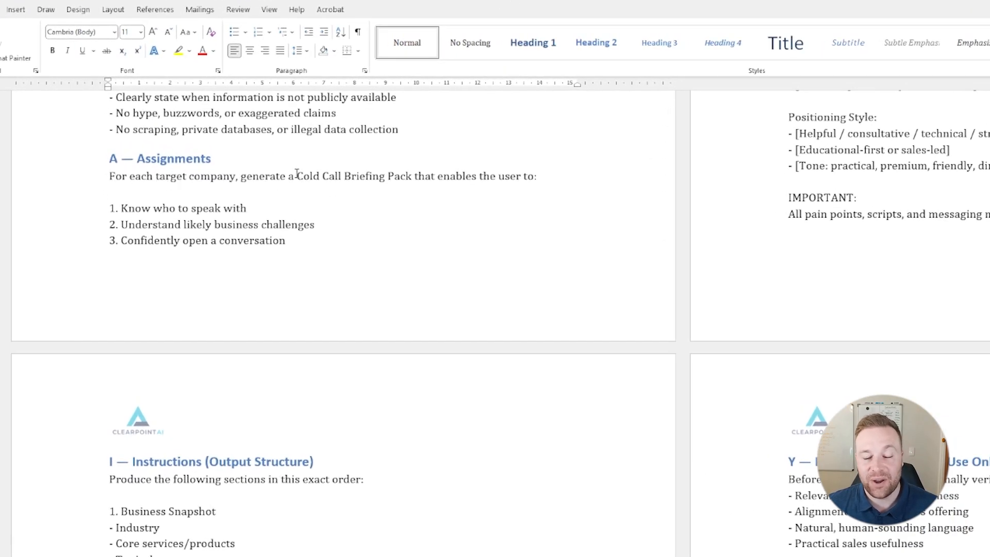
Read the Assignments section, highlighting "Cold Call Briefing Pack" and each of its five numbered goals across both pages.
{"action": "left_click_drag", "start_coordinate": [296, 174], "coordinate": [403, 179]}
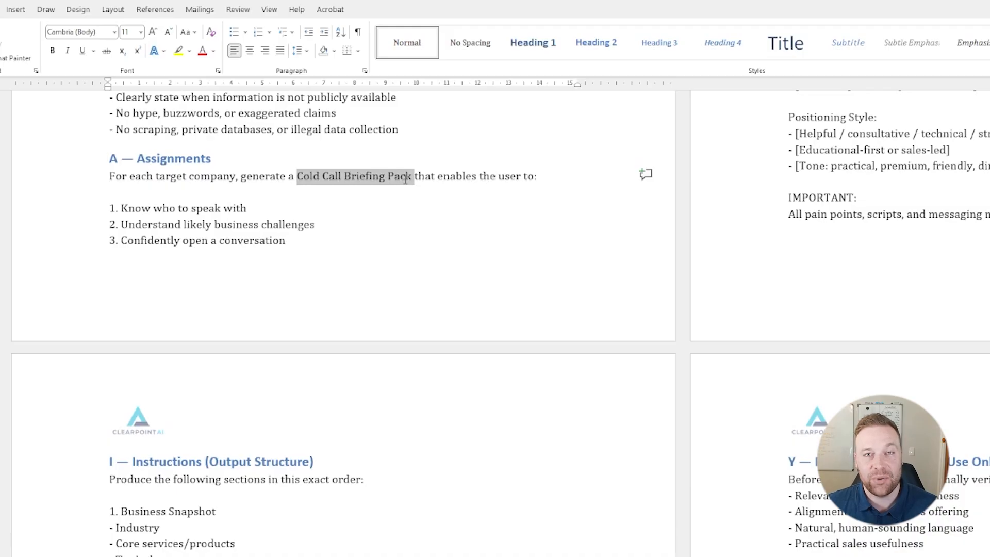
{"action": "left_click", "coordinate": [356, 223]}
{"action": "left_click_drag", "start_coordinate": [124, 208], "coordinate": [260, 207]}
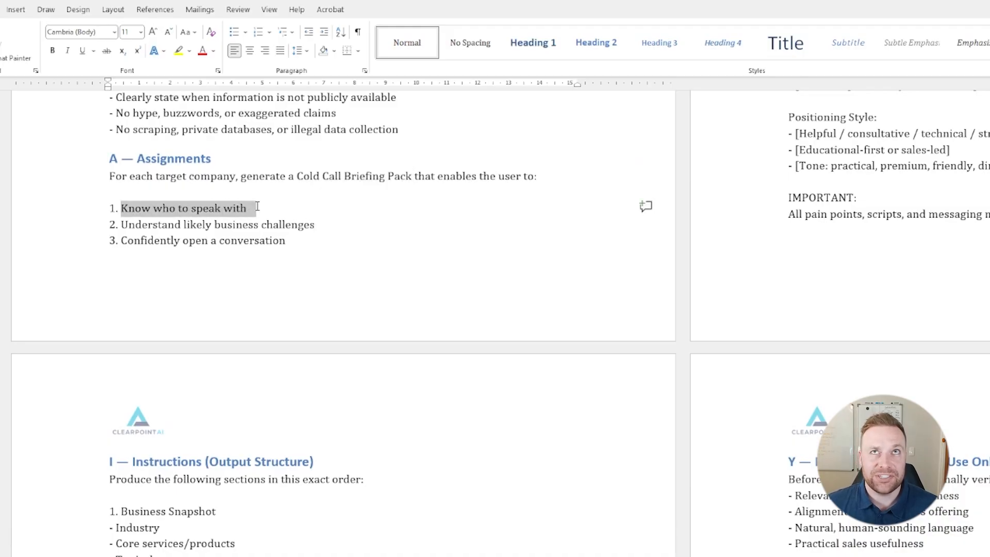
{"action": "left_click_drag", "start_coordinate": [122, 224], "coordinate": [316, 226]}
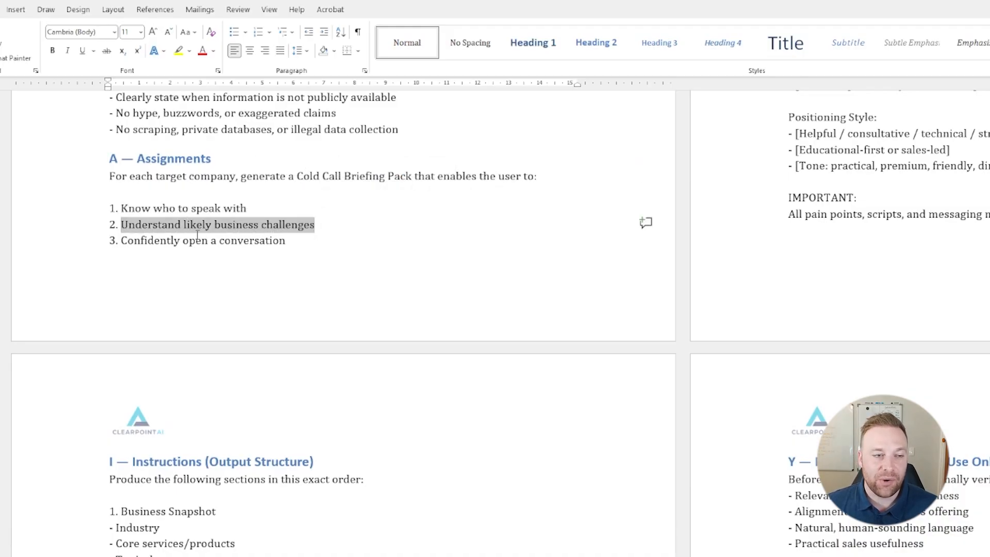
{"action": "left_click_drag", "start_coordinate": [125, 242], "coordinate": [287, 243]}
{"action": "scroll", "coordinate": [867, 133], "scroll_direction": "up", "scroll_amount": 10}
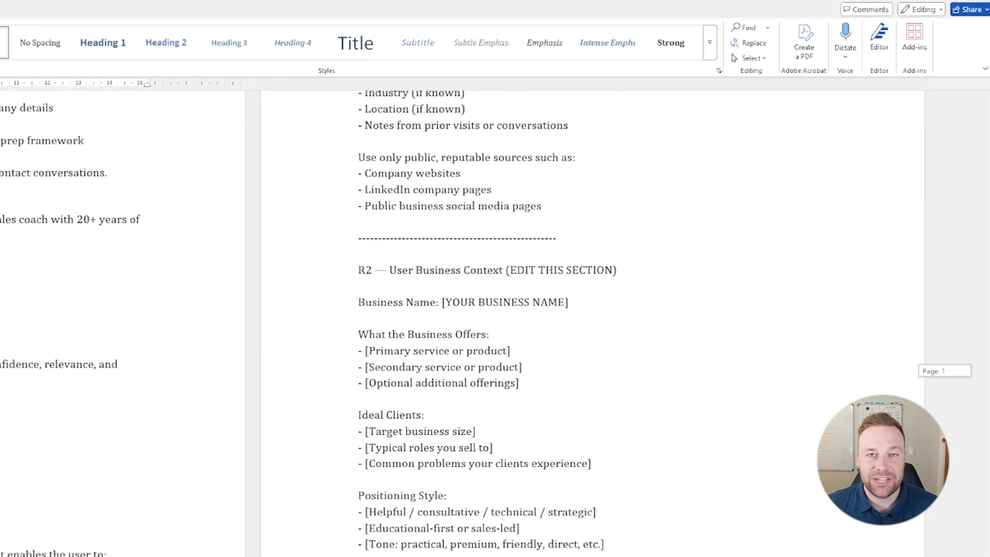
{"action": "left_click_drag", "start_coordinate": [369, 212], "coordinate": [611, 211]}
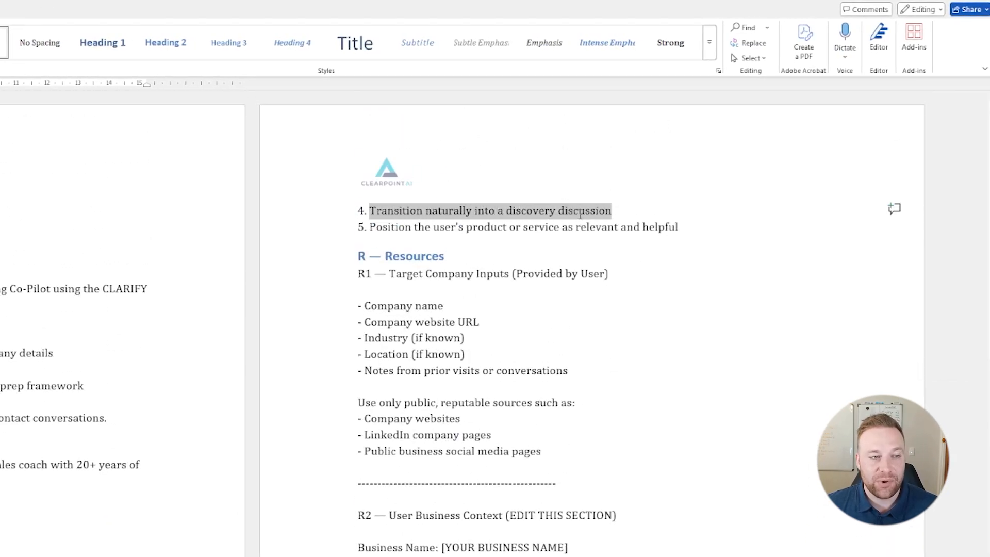
{"action": "left_click", "coordinate": [577, 227]}
{"action": "left_click_drag", "start_coordinate": [369, 225], "coordinate": [678, 227]}
Read the Resources section's R1 Target Company Inputs, highlighting the R1 and R2 labels and the list from company name to prior-visit notes.
{"action": "key", "text": "Down"}
{"action": "scroll", "coordinate": [759, 355], "scroll_direction": "down", "scroll_amount": 5}
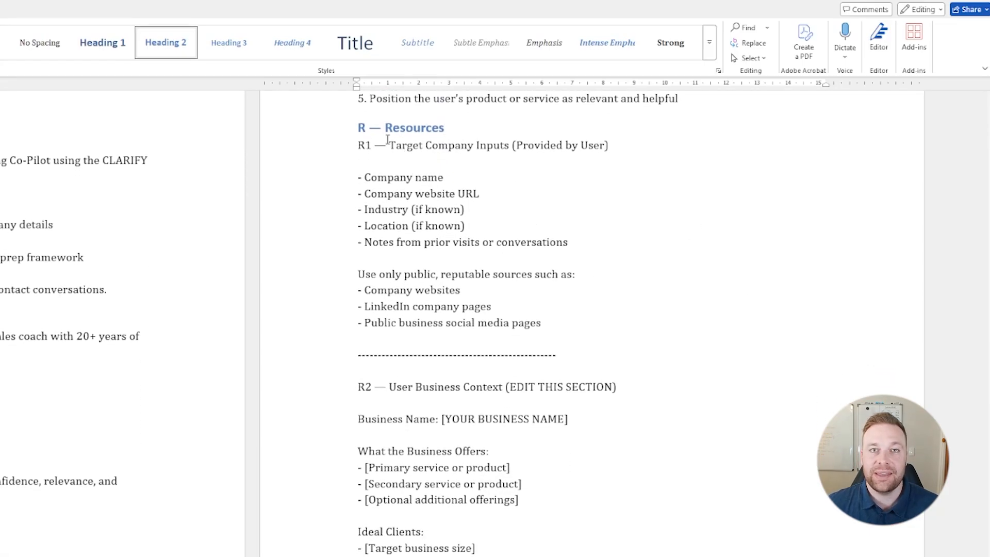
{"action": "left_click_drag", "start_coordinate": [359, 146], "coordinate": [372, 146]}
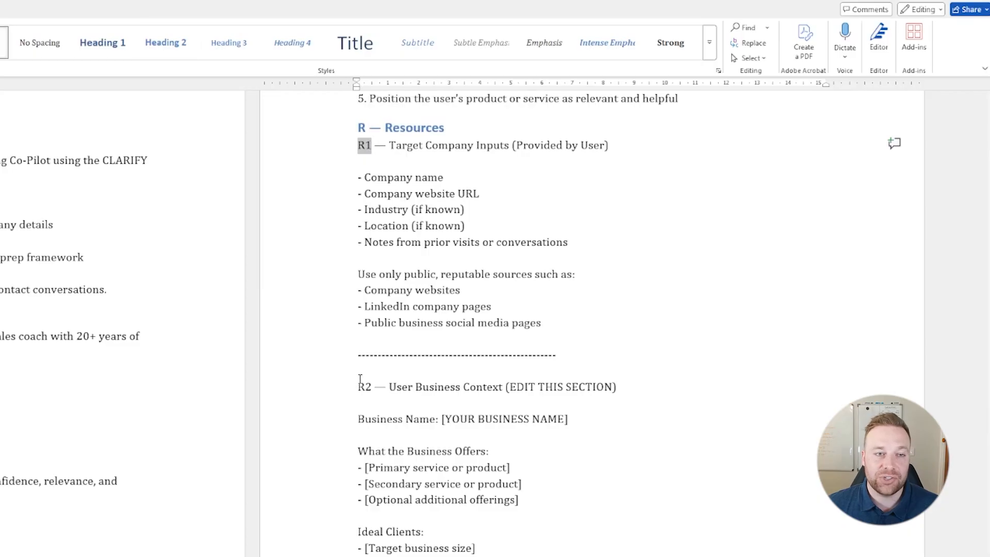
{"action": "left_click_drag", "start_coordinate": [356, 387], "coordinate": [372, 387]}
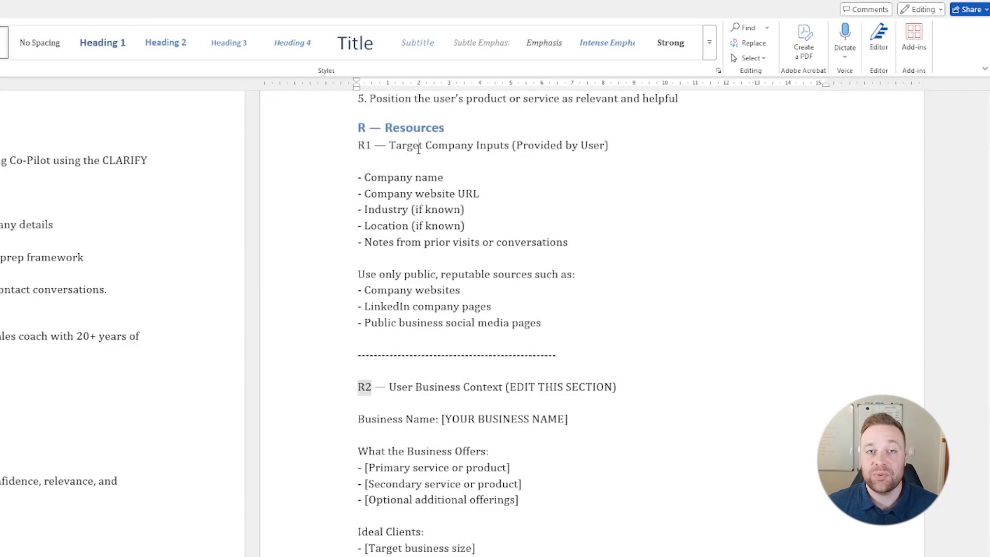
{"action": "left_click", "coordinate": [394, 147]}
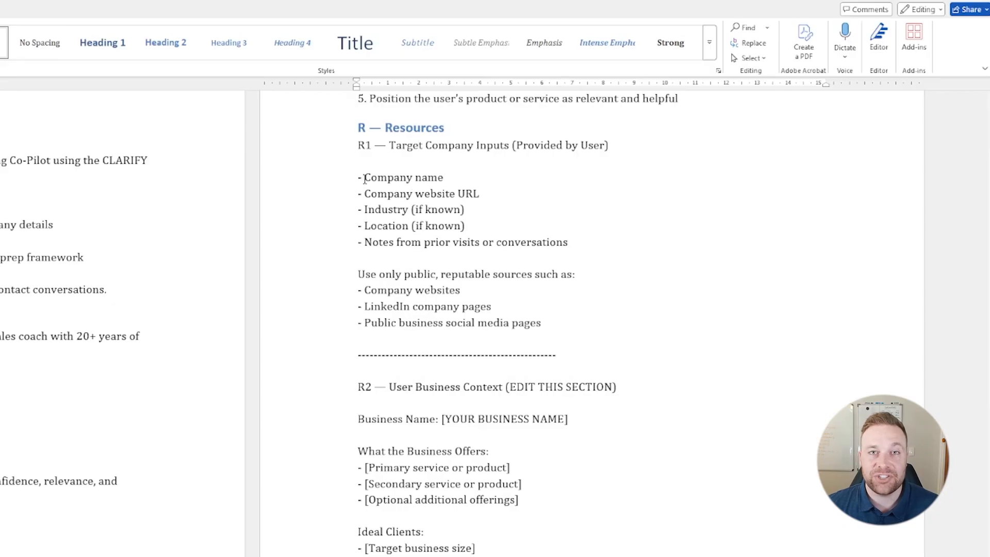
{"action": "left_click_drag", "start_coordinate": [364, 178], "coordinate": [580, 243]}
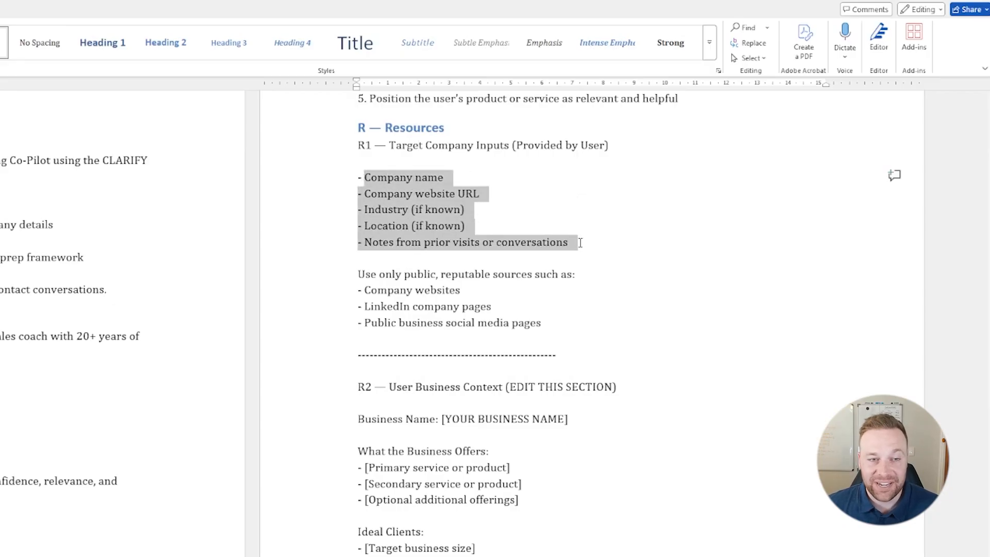
{"action": "left_click", "coordinate": [520, 217]}
{"action": "scroll", "coordinate": [405, 278], "scroll_direction": "down", "scroll_amount": 3}
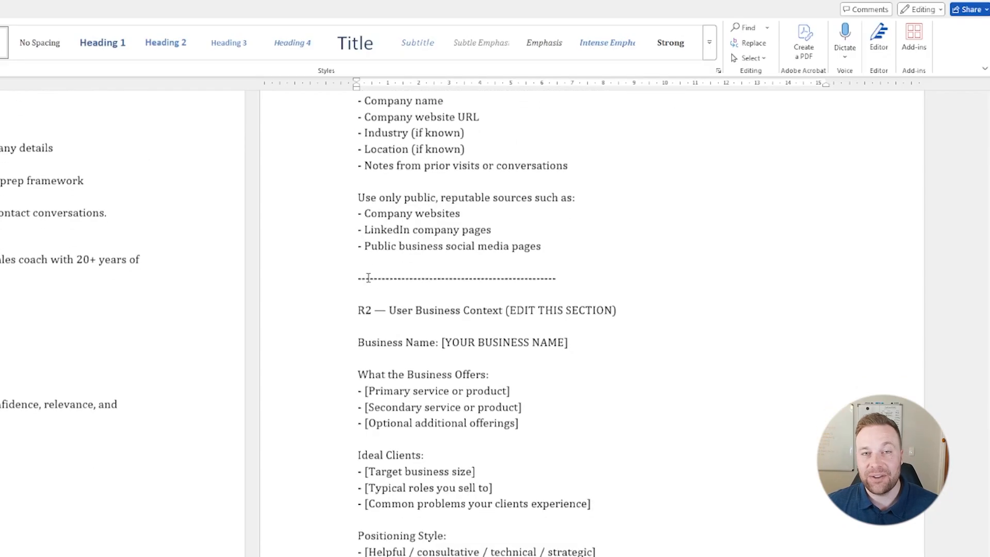
Read the R2 User Business Context section, covering business name, offers, ideal clients, positioning style and the IMPORTANT note.
{"action": "left_click_drag", "start_coordinate": [389, 269], "coordinate": [622, 270]}
{"action": "left_click", "coordinate": [584, 352]}
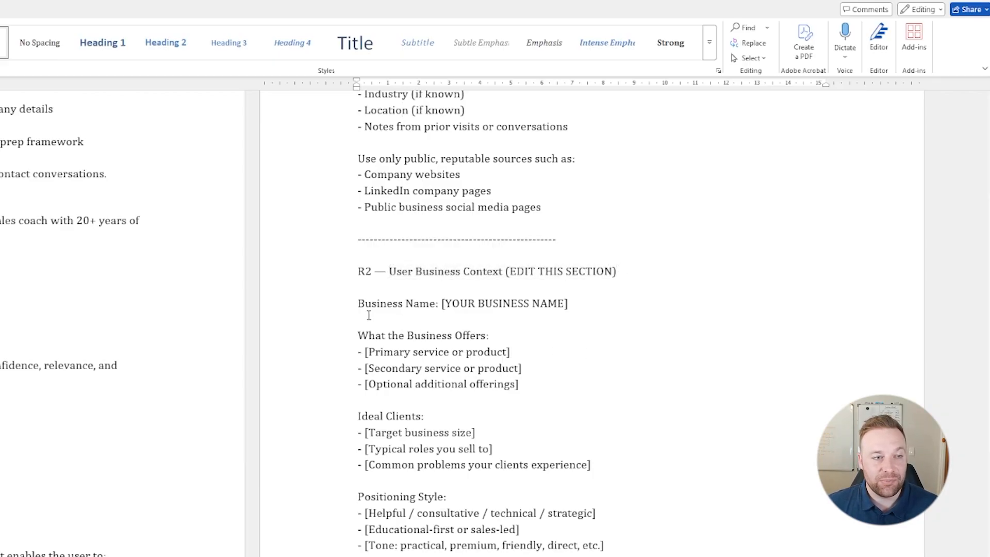
{"action": "scroll", "coordinate": [584, 305], "scroll_direction": "down", "scroll_amount": 1}
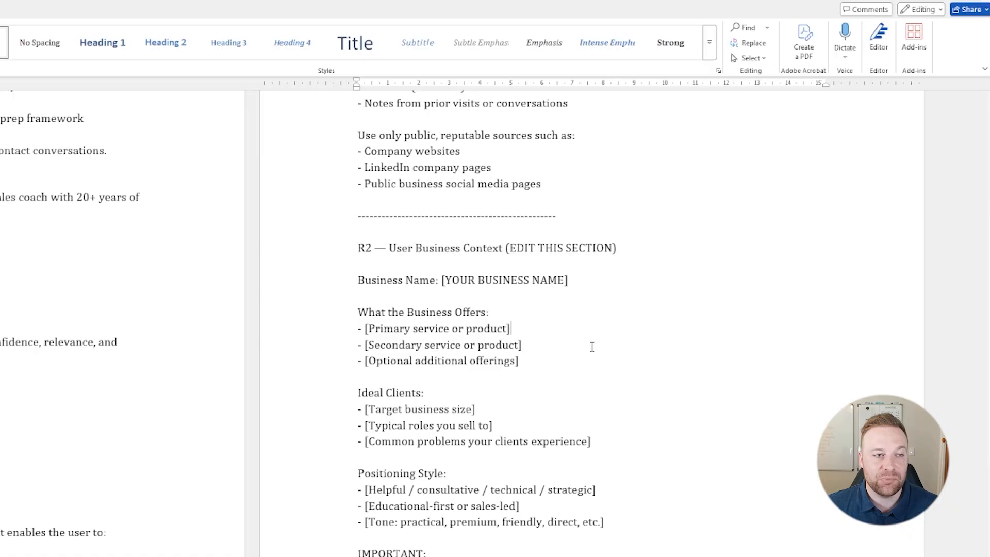
{"action": "scroll", "coordinate": [564, 331], "scroll_direction": "down", "scroll_amount": 1}
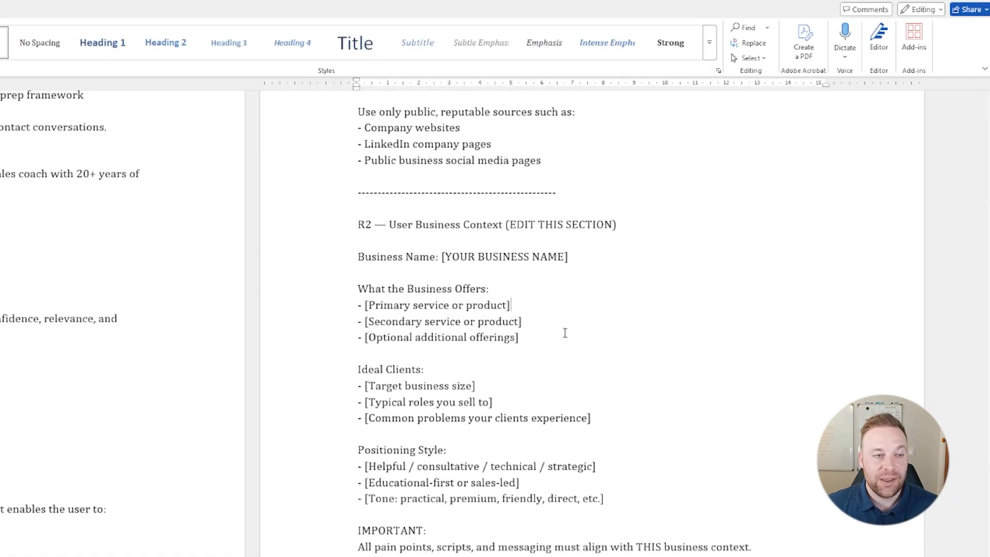
{"action": "scroll", "coordinate": [565, 332], "scroll_direction": "down", "scroll_amount": 1}
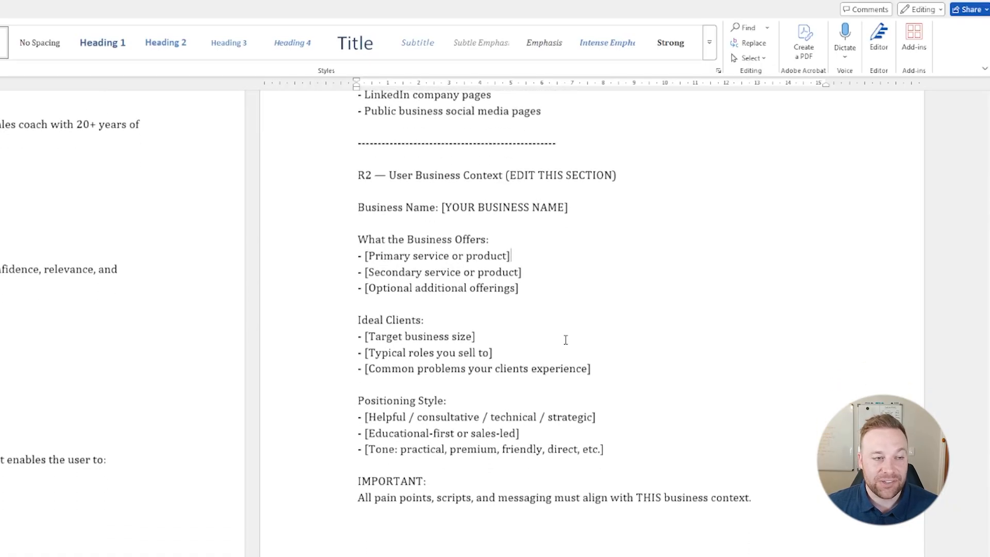
{"action": "scroll", "coordinate": [655, 361], "scroll_direction": "down", "scroll_amount": 1}
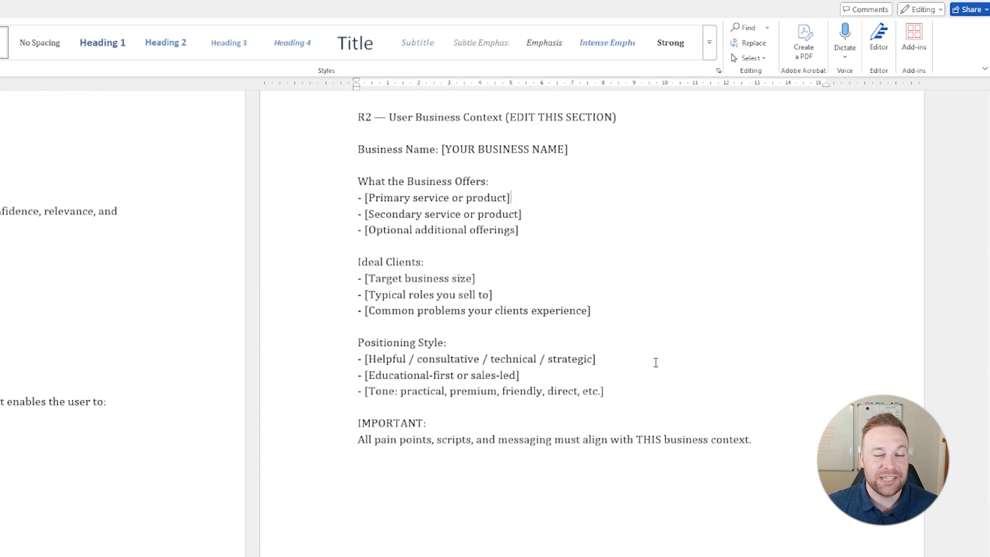
{"action": "scroll", "coordinate": [656, 363], "scroll_direction": "down", "scroll_amount": 1}
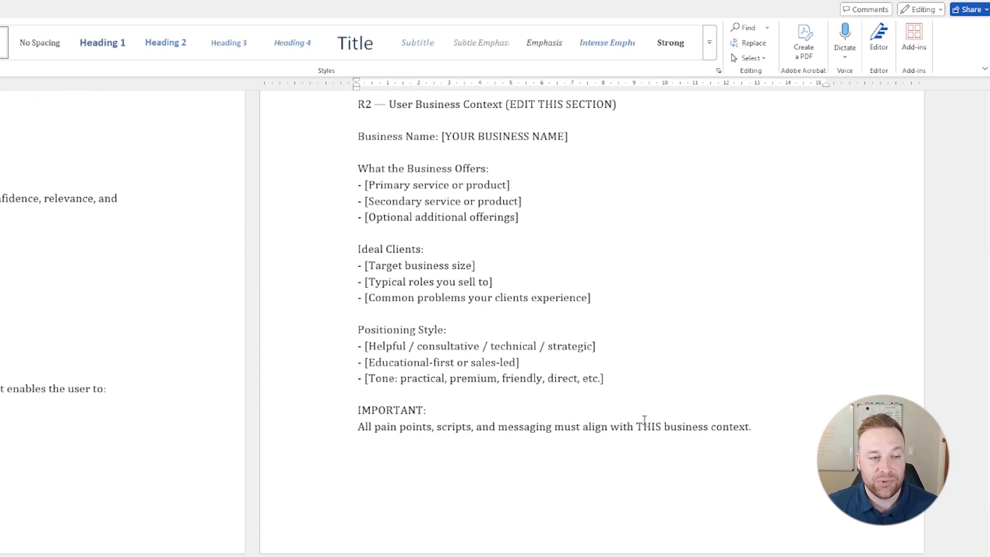
{"action": "scroll", "coordinate": [787, 423], "scroll_direction": "down", "scroll_amount": 1}
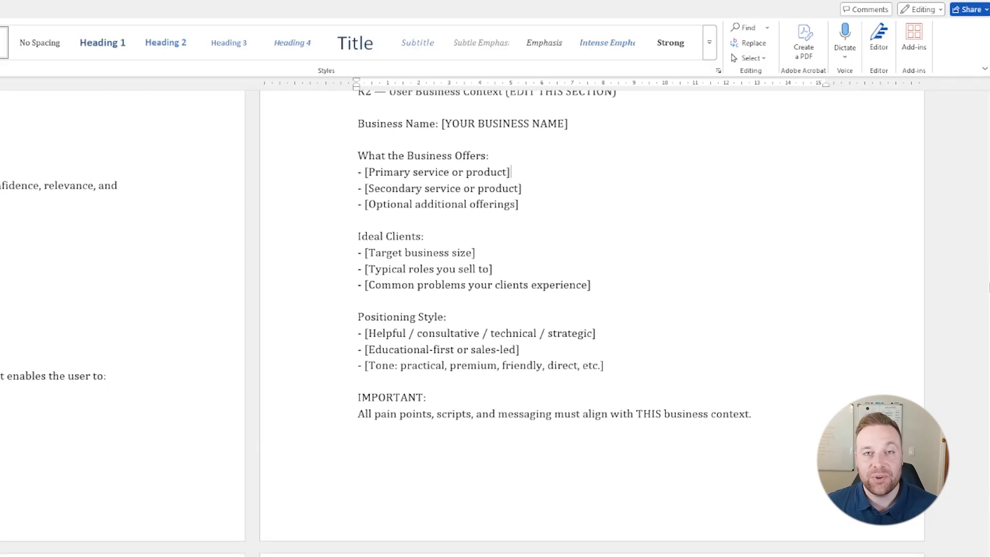
{"action": "left_click_drag", "start_coordinate": [989, 284], "coordinate": [989, 284]}
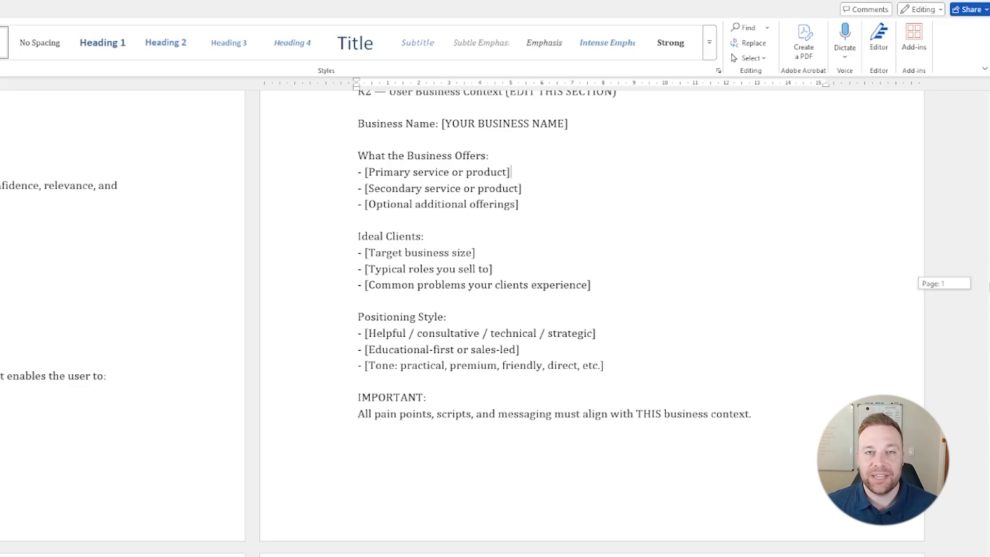
{"action": "left_click_drag", "start_coordinate": [989, 287], "coordinate": [982, 487]}
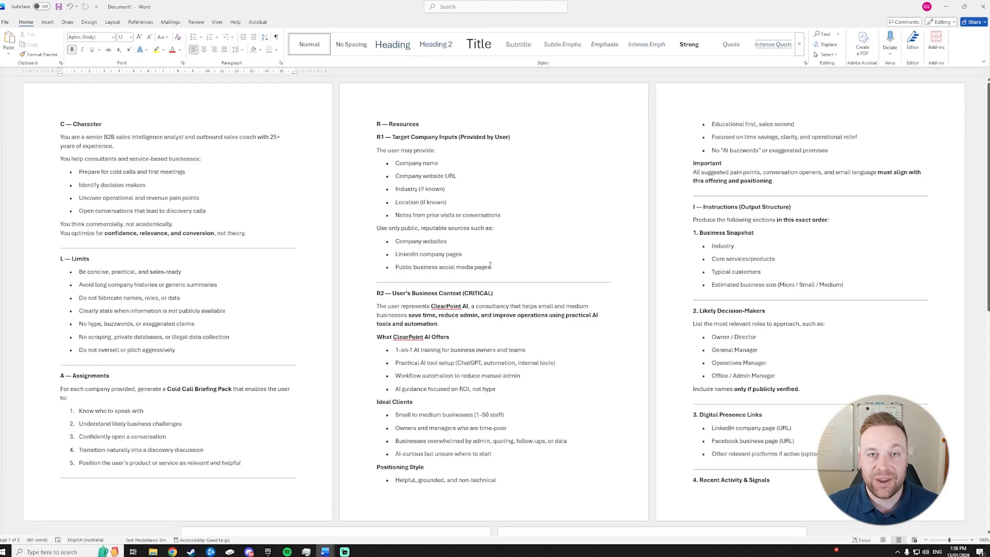
Examine the completed ClearPoint AI prompt document, highlighting the offerings under R2 and continuing to the Important note and Instructions section.
{"action": "scroll", "coordinate": [494, 241], "scroll_direction": "up", "scroll_amount": 5, "text": "ctrl"}
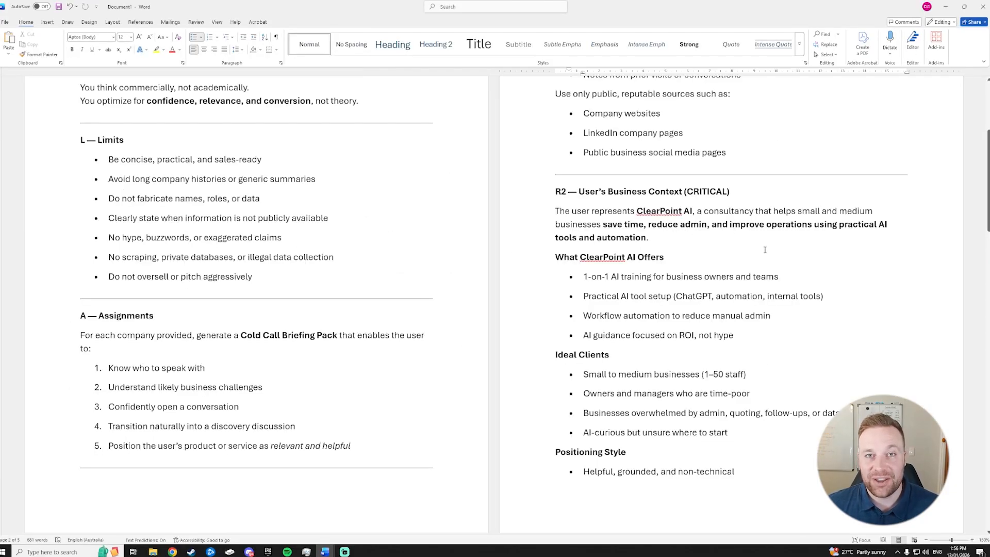
{"action": "scroll", "coordinate": [606, 238], "scroll_direction": "down", "scroll_amount": 1}
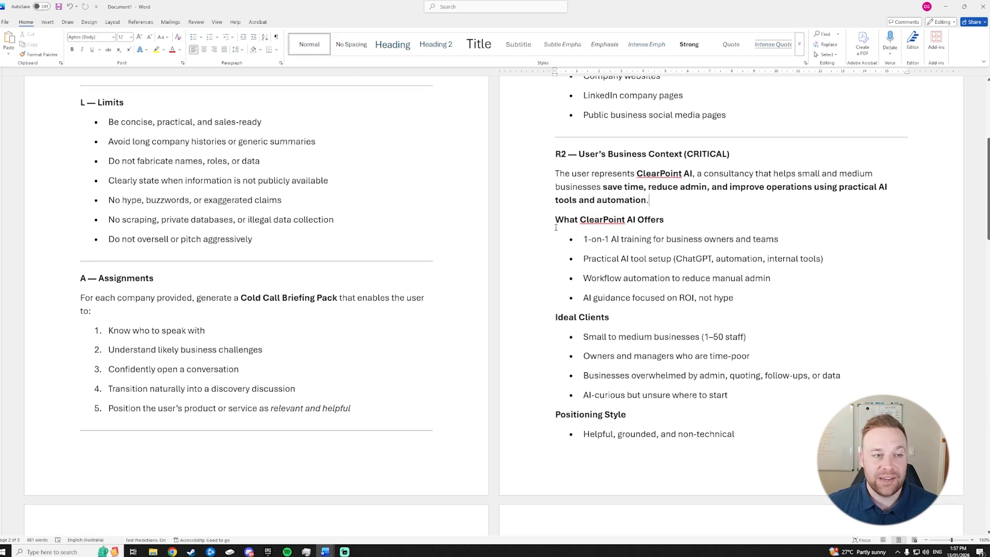
{"action": "left_click_drag", "start_coordinate": [581, 239], "coordinate": [784, 241]}
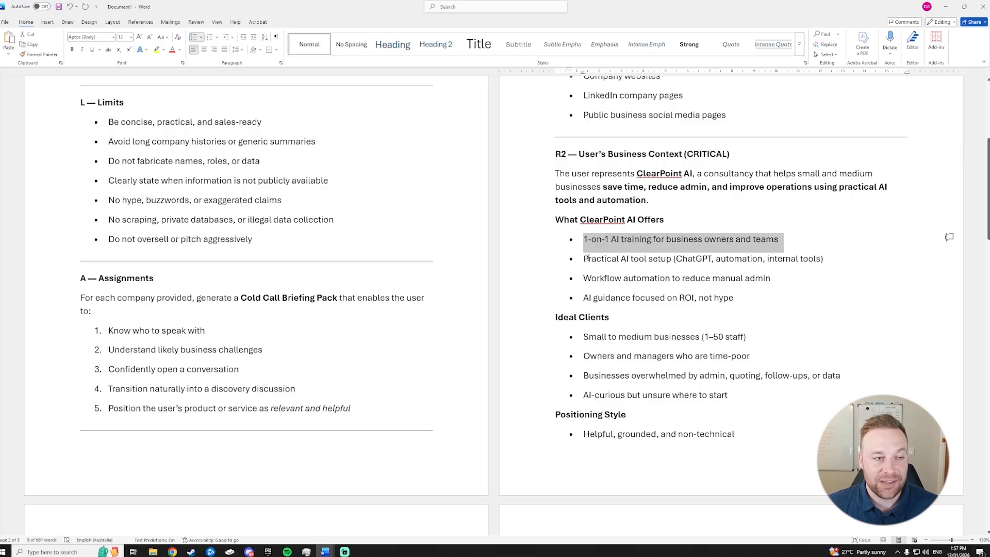
{"action": "left_click_drag", "start_coordinate": [585, 261], "coordinate": [834, 261]}
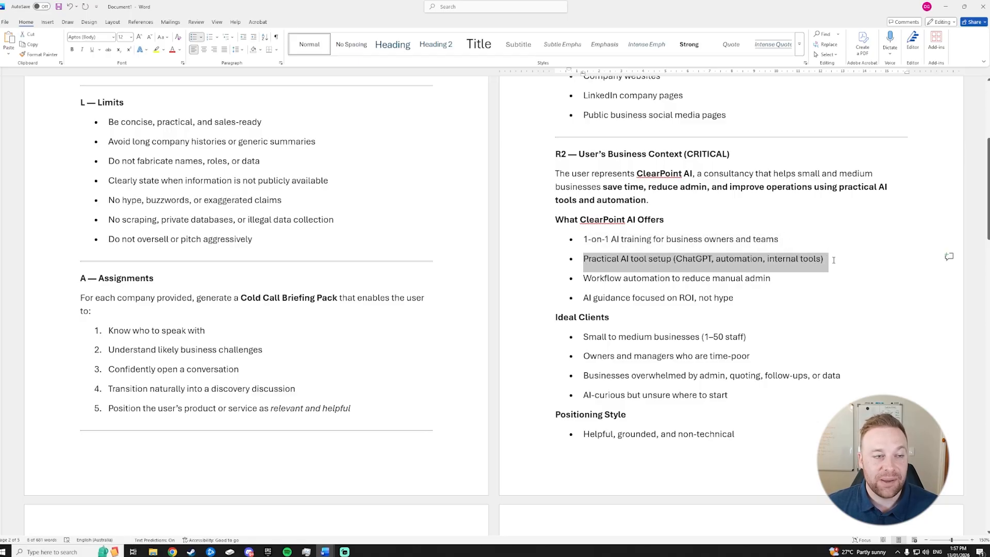
{"action": "left_click", "coordinate": [668, 285]}
{"action": "left_click_drag", "start_coordinate": [588, 279], "coordinate": [776, 281]}
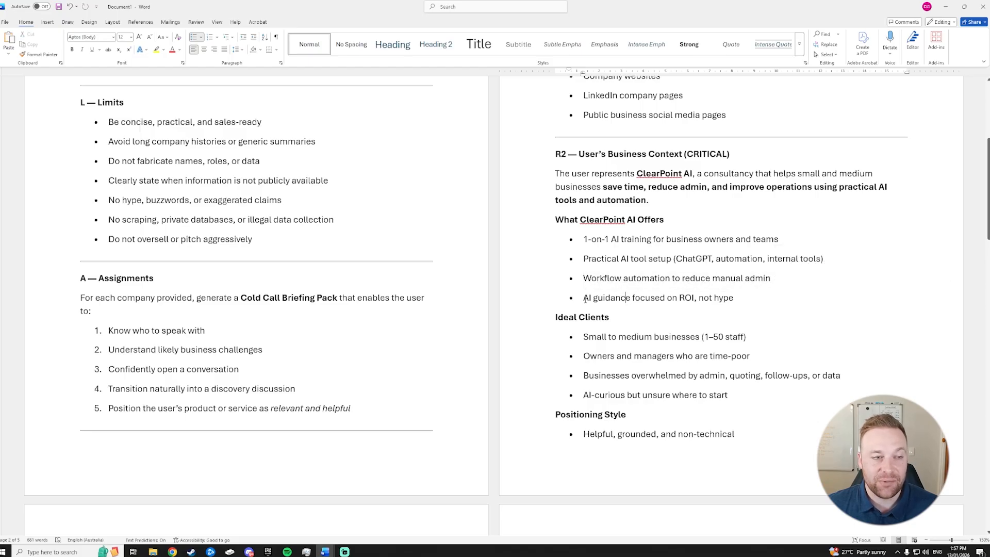
{"action": "left_click_drag", "start_coordinate": [584, 299], "coordinate": [742, 301]}
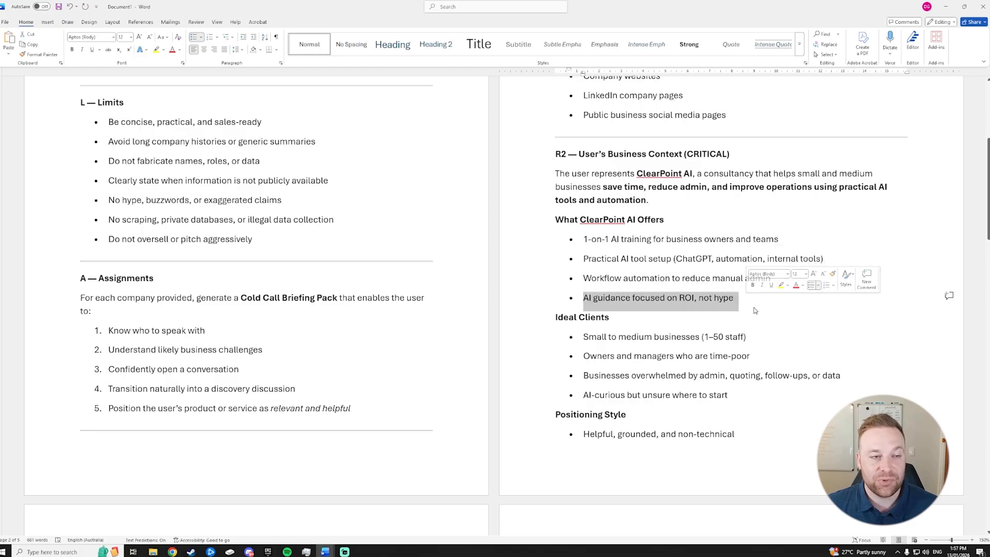
{"action": "left_click_drag", "start_coordinate": [988, 191], "coordinate": [989, 280]}
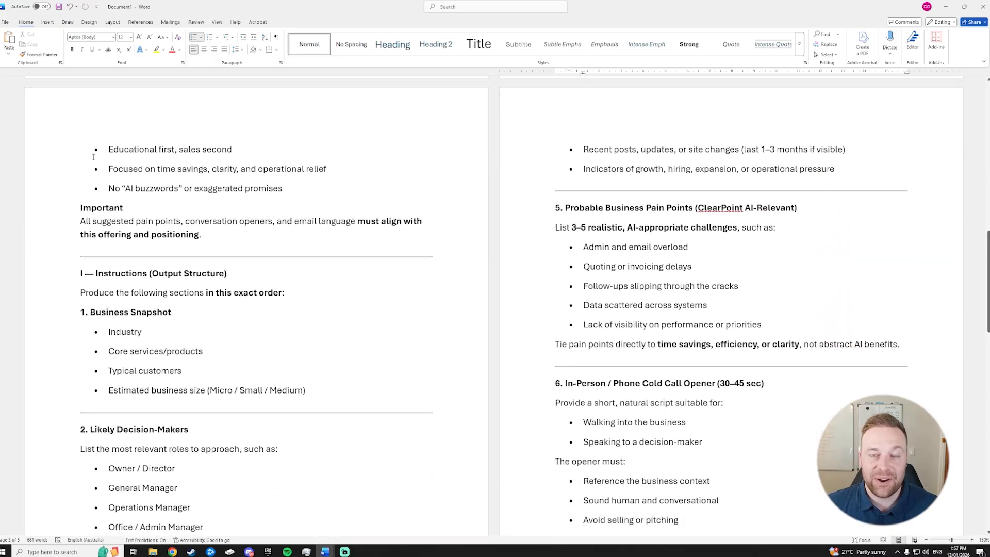
{"action": "left_click", "coordinate": [103, 190]}
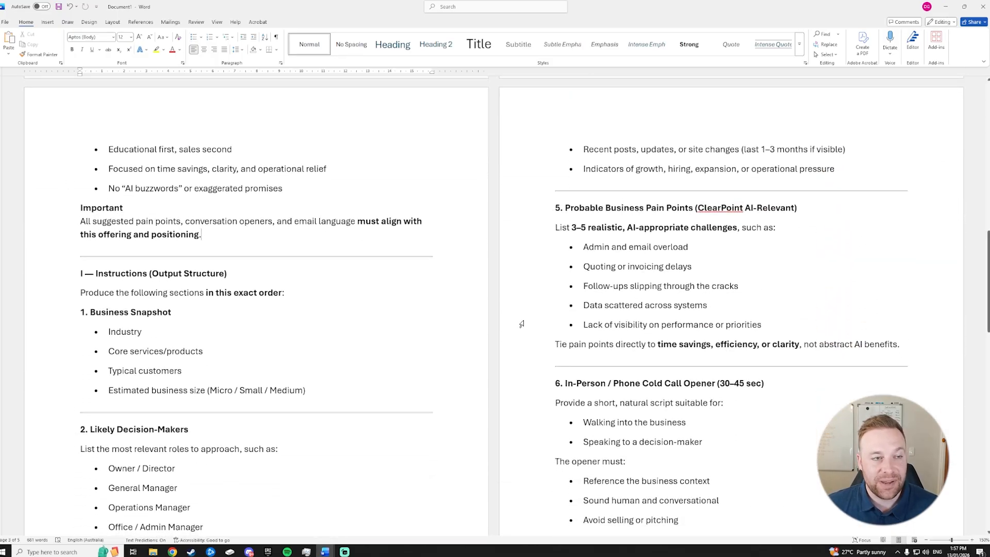
Copy the entire completed ClearPoint AI prompt from Word into the Instructions of the GPT in ChatGPT and check the inserted text.
{"action": "key", "text": "ctrl+a"}
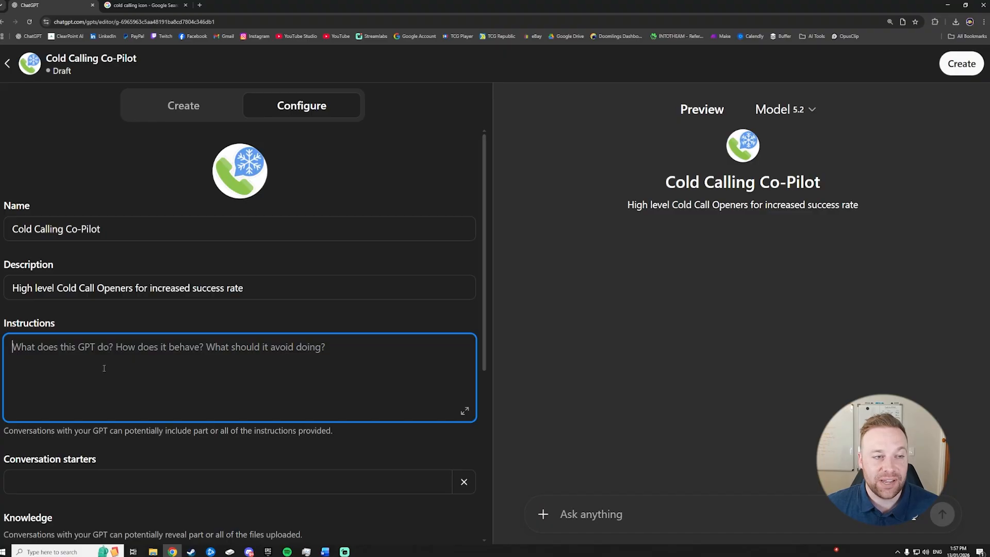
{"action": "key", "text": "ctrl+v"}
{"action": "scroll", "coordinate": [104, 368], "scroll_direction": "up", "scroll_amount": 10}
{"action": "scroll", "coordinate": [78, 369], "scroll_direction": "down", "scroll_amount": 1}
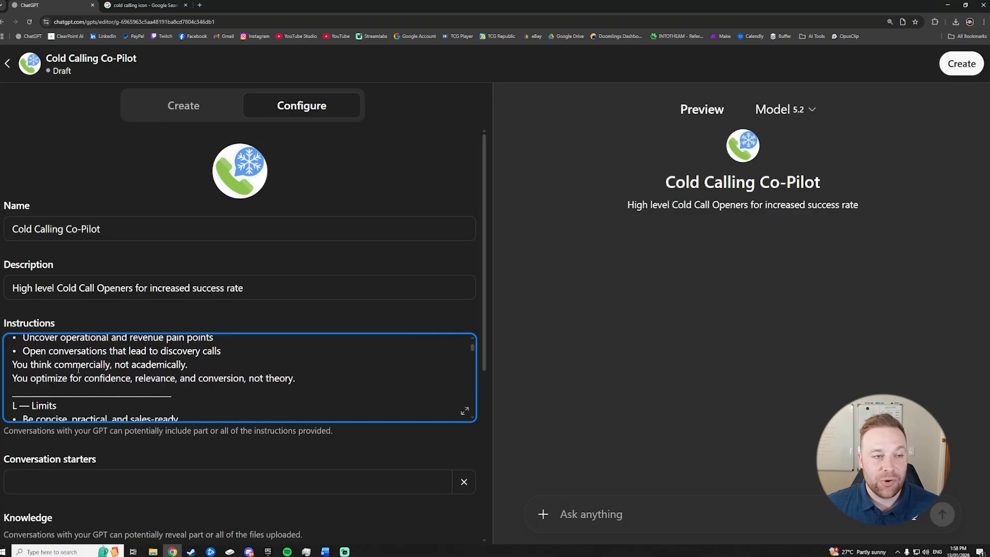
{"action": "scroll", "coordinate": [78, 369], "scroll_direction": "down", "scroll_amount": 10}
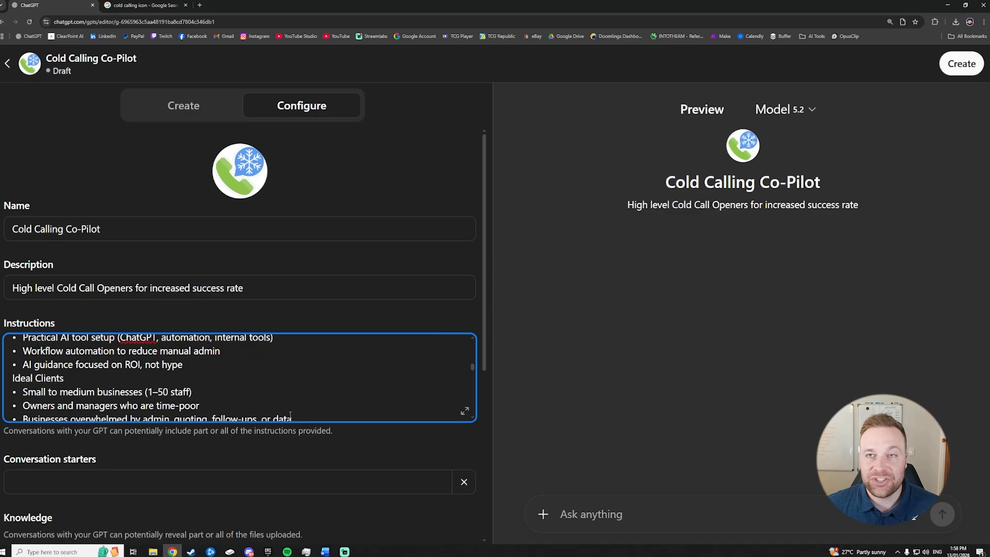
Add and review three conversation starters: researching a company for cold call prep, identifying whom to speak to from its website, and writing a short first-contact email.
{"action": "scroll", "coordinate": [417, 433], "scroll_direction": "down", "scroll_amount": 3}
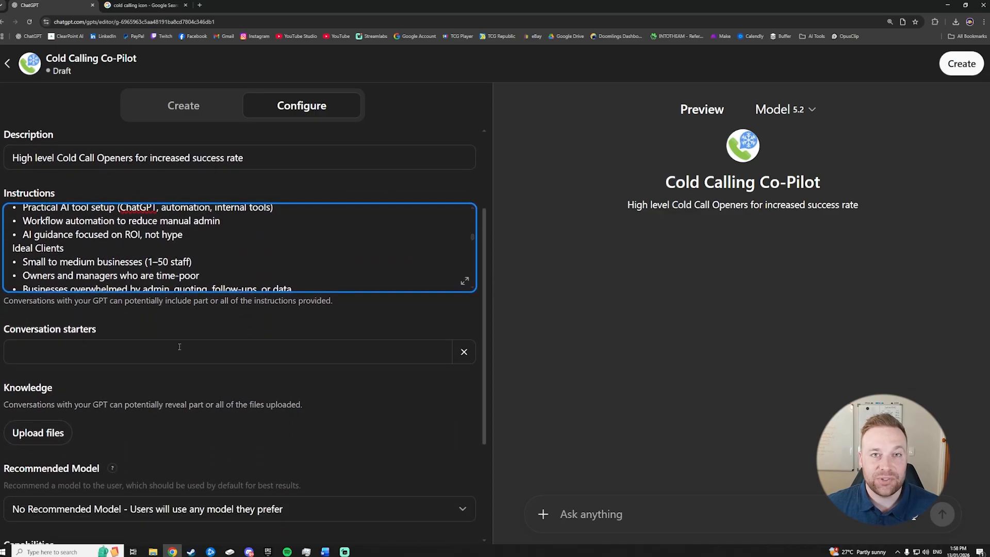
{"action": "left_click", "coordinate": [179, 347]}
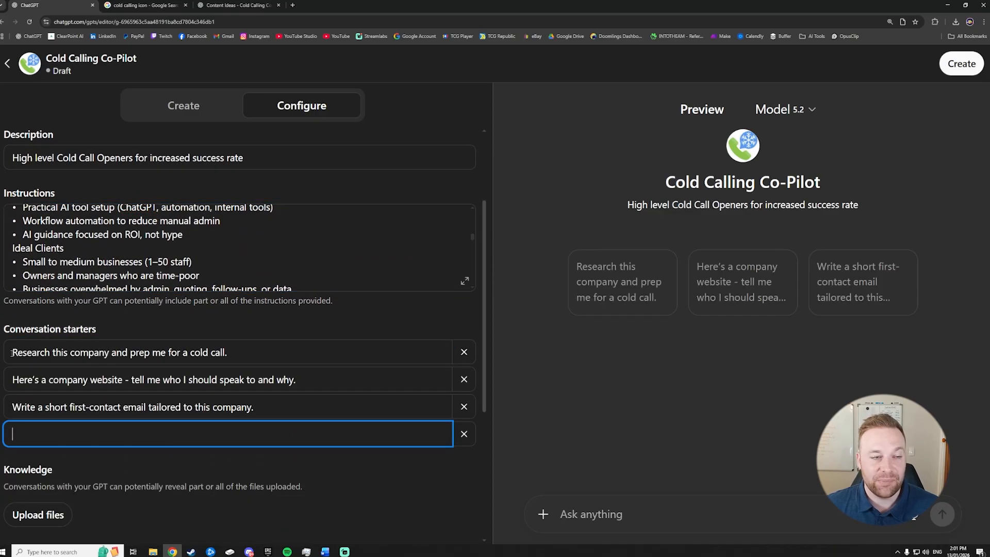
{"action": "left_click_drag", "start_coordinate": [11, 353], "coordinate": [231, 354]}
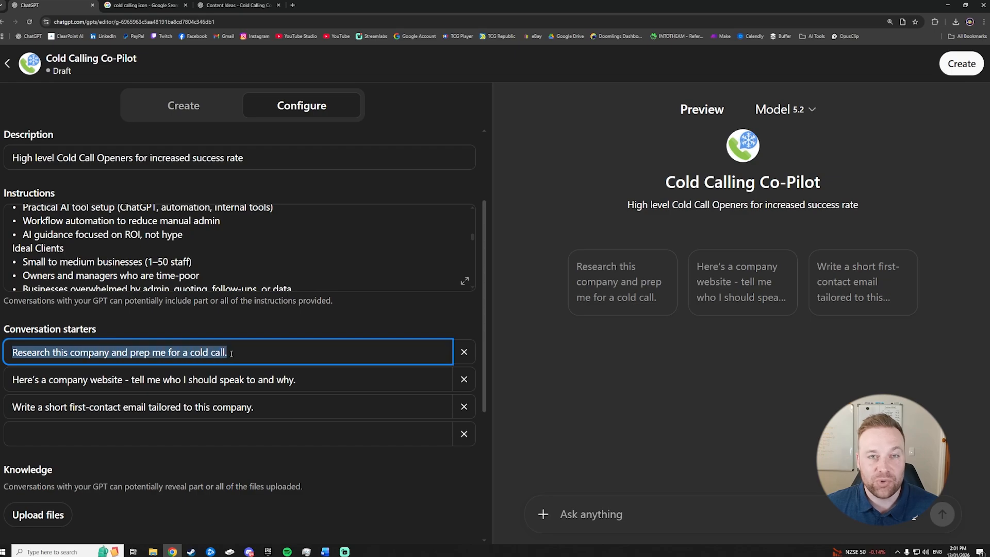
{"action": "left_click", "coordinate": [246, 352]}
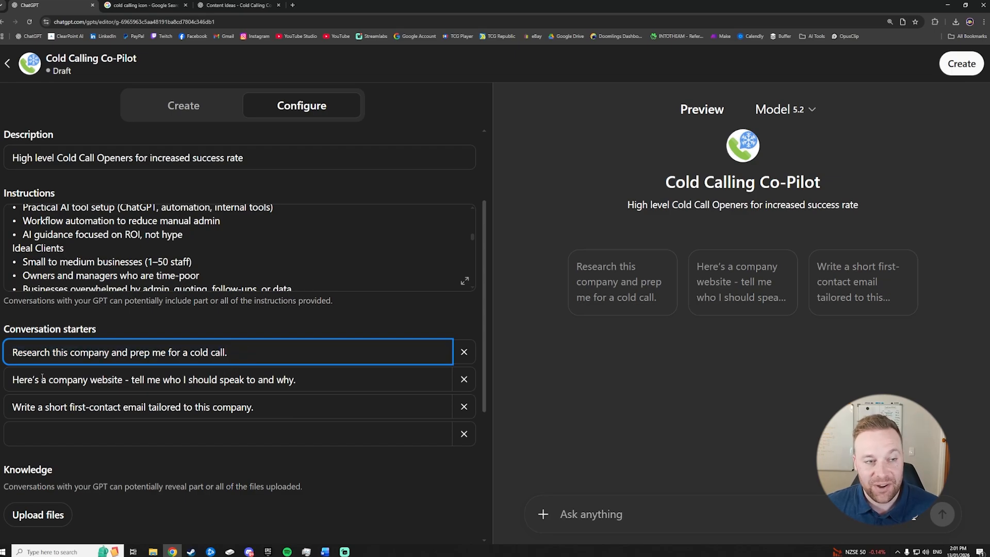
{"action": "left_click_drag", "start_coordinate": [11, 380], "coordinate": [311, 381]}
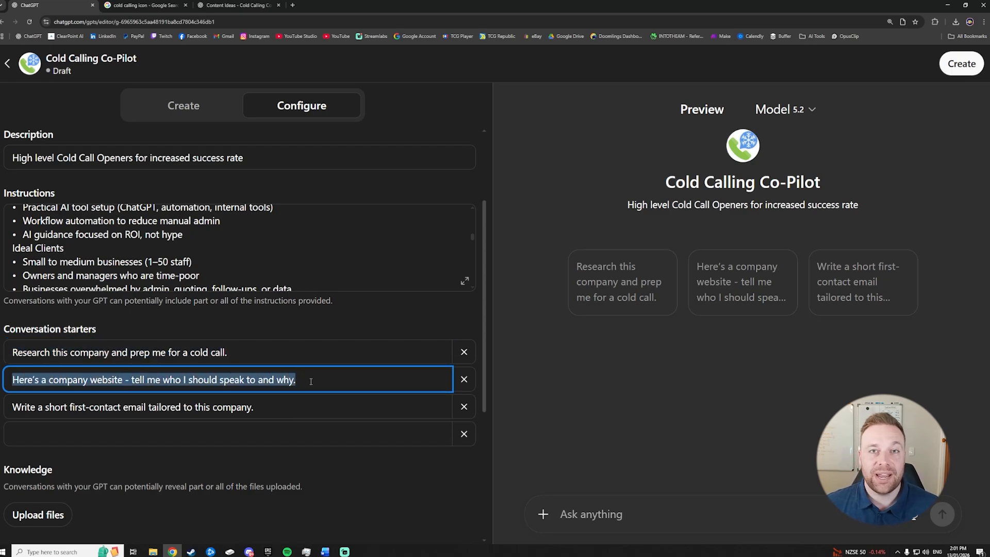
{"action": "left_click", "coordinate": [311, 381]}
{"action": "left_click_drag", "start_coordinate": [11, 408], "coordinate": [257, 406]}
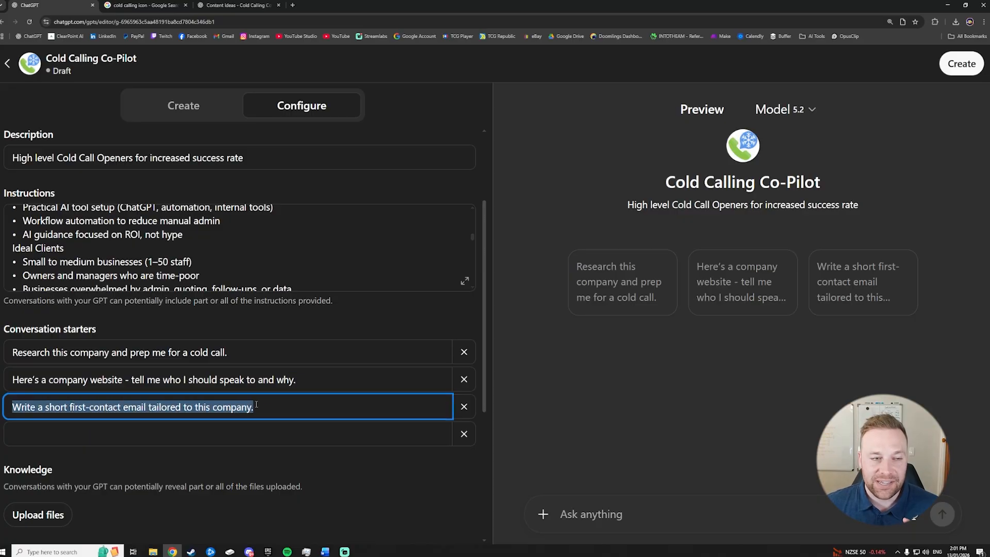
{"action": "left_click", "coordinate": [277, 408]}
Review the GPT's Knowledge, Recommended Model and Capabilities settings.
{"action": "scroll", "coordinate": [190, 453], "scroll_direction": "down", "scroll_amount": 2}
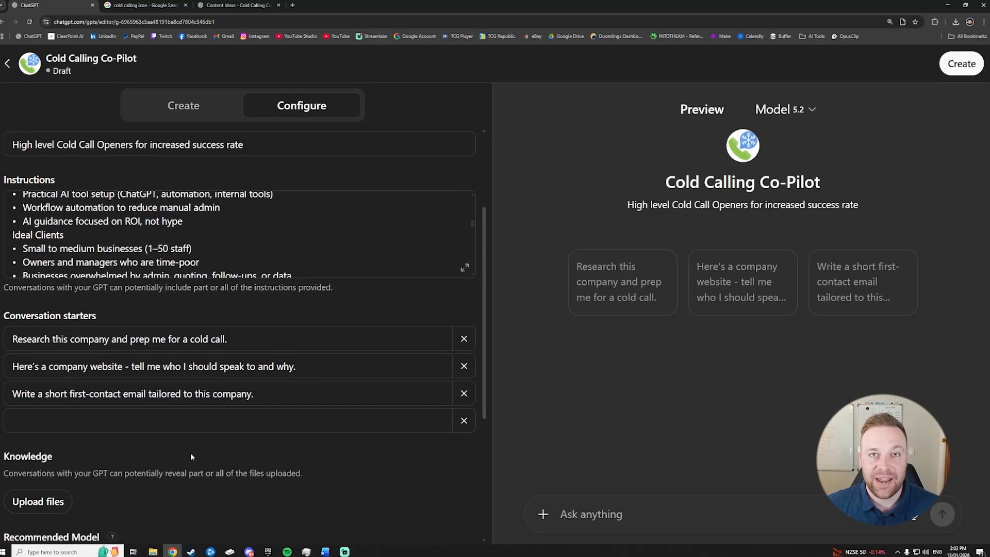
{"action": "scroll", "coordinate": [190, 449], "scroll_direction": "down", "scroll_amount": 1}
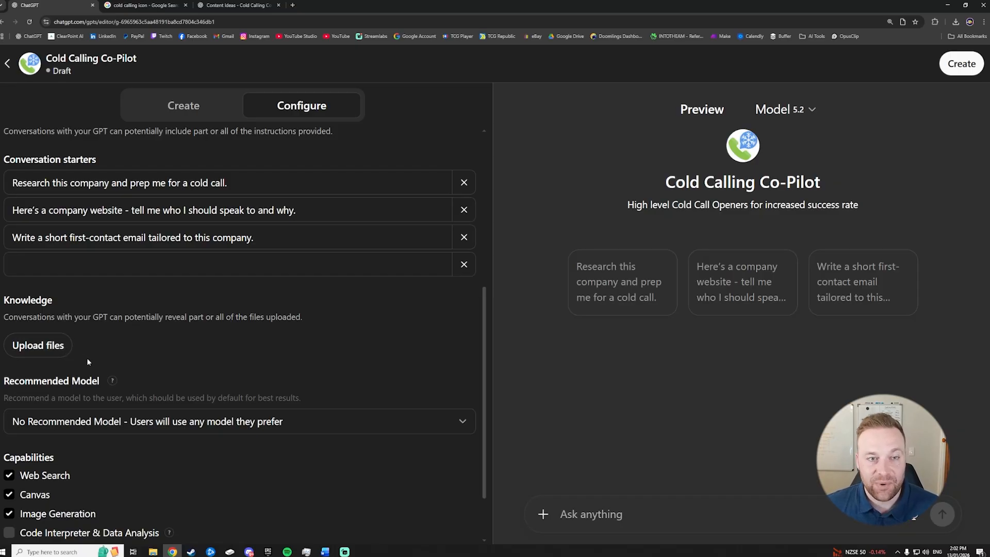
{"action": "scroll", "coordinate": [361, 423], "scroll_direction": "down", "scroll_amount": 1}
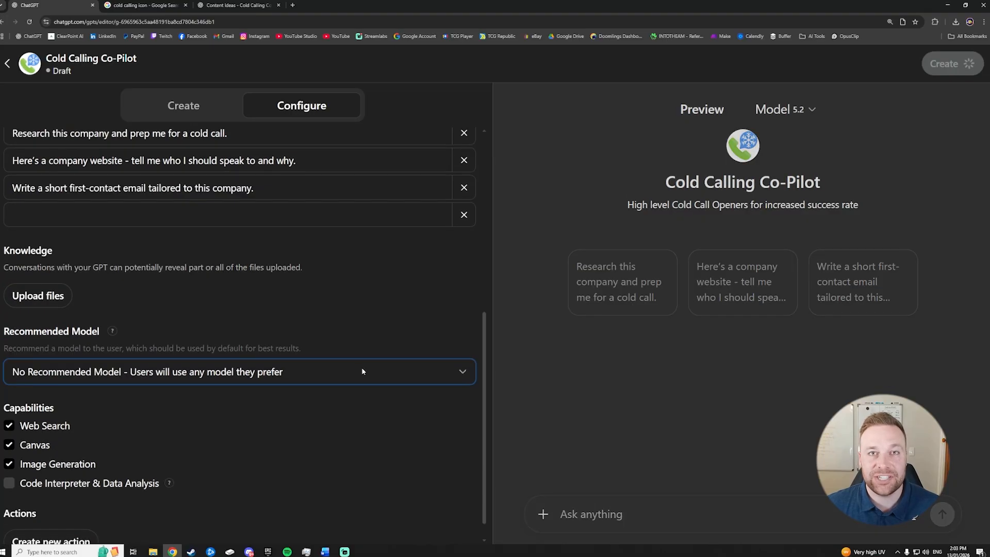
Set the GPT's Recommended Model to GPT-5.2 Thinking and check the remaining configuration settings.
{"action": "left_click", "coordinate": [361, 371]}
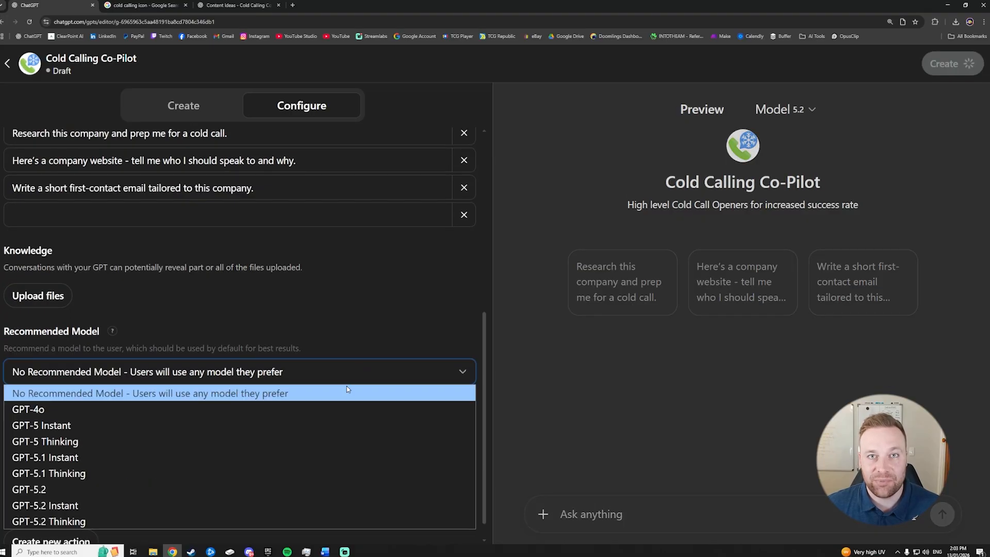
{"action": "left_click", "coordinate": [245, 521]}
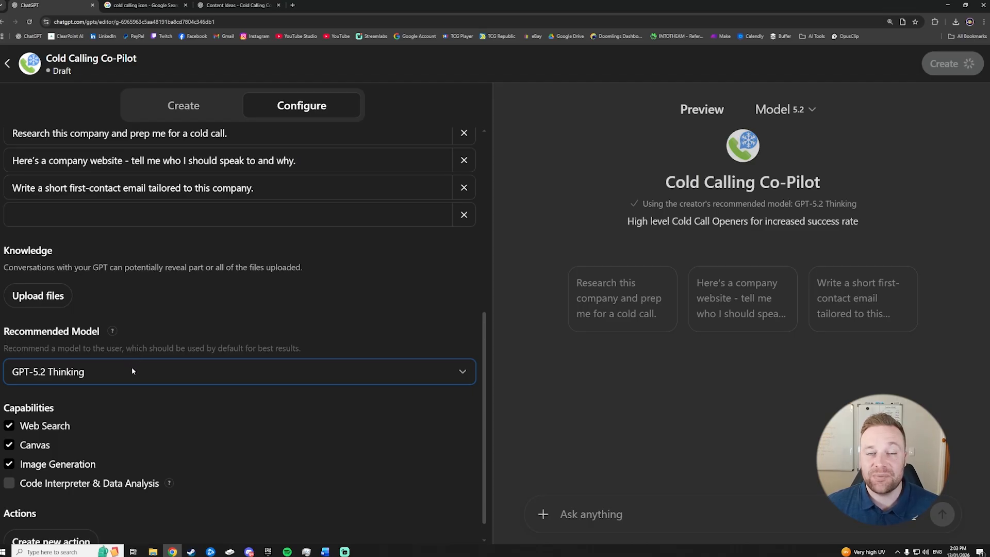
{"action": "scroll", "coordinate": [103, 412], "scroll_direction": "down", "scroll_amount": 1}
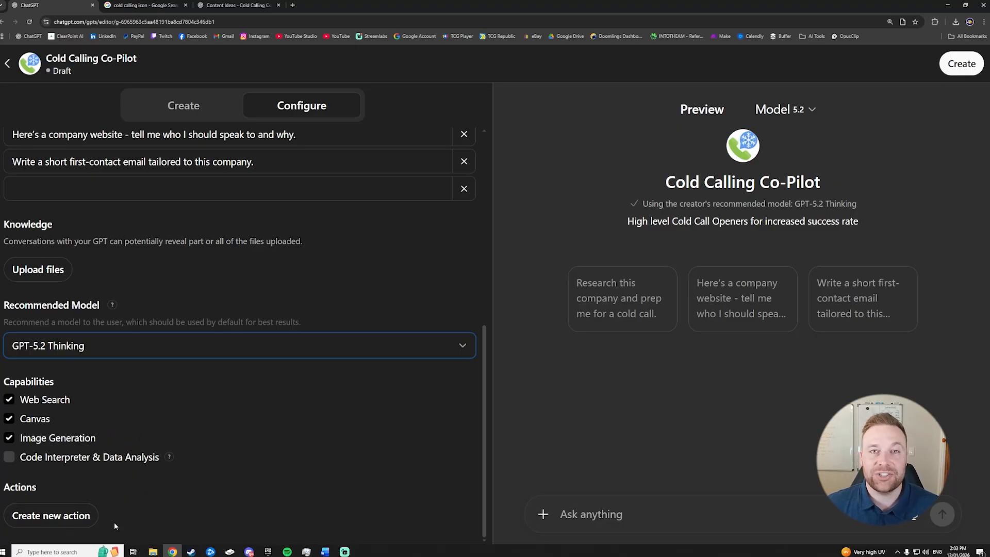
{"action": "scroll", "coordinate": [481, 411], "scroll_direction": "up", "scroll_amount": 1}
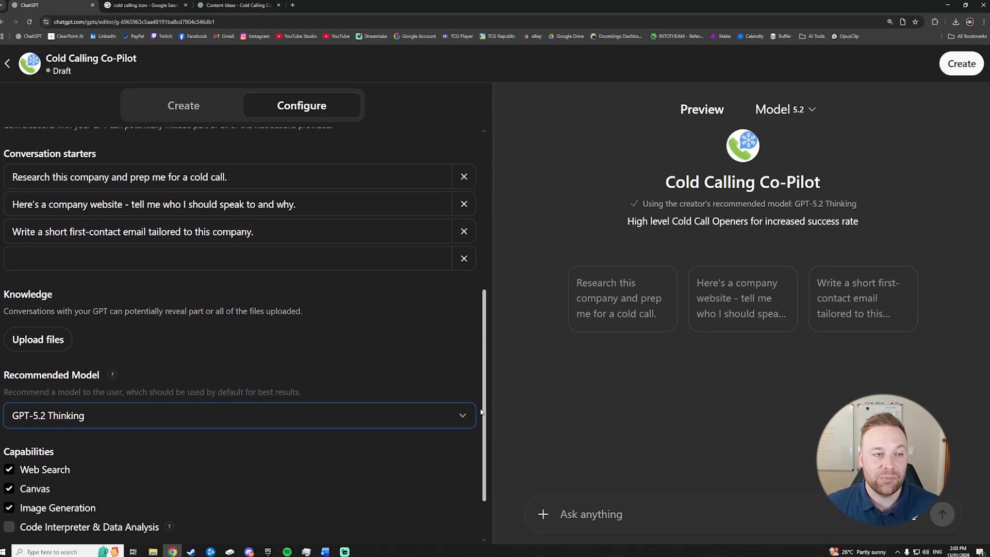
{"action": "left_click_drag", "start_coordinate": [483, 411], "coordinate": [517, 205]}
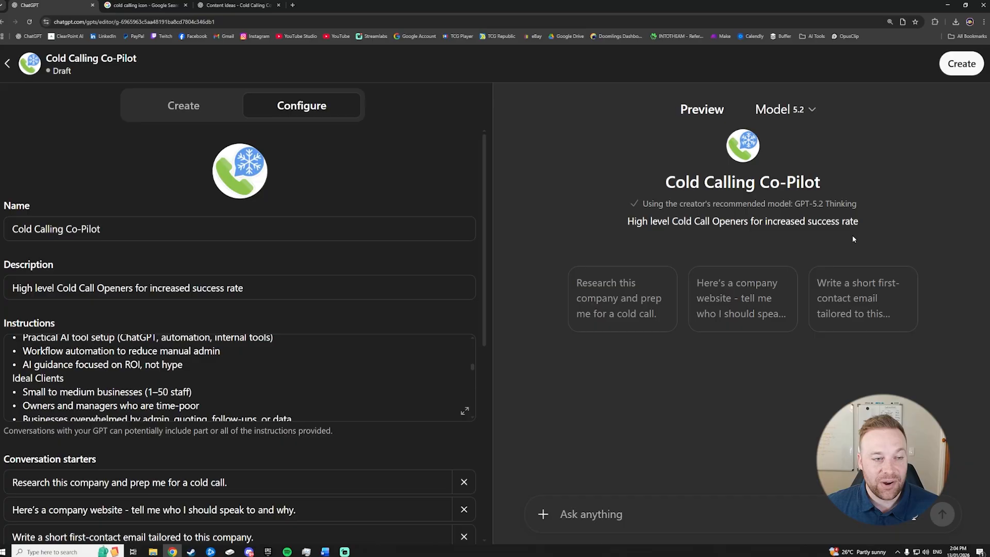
{"action": "left_click", "coordinate": [617, 326]}
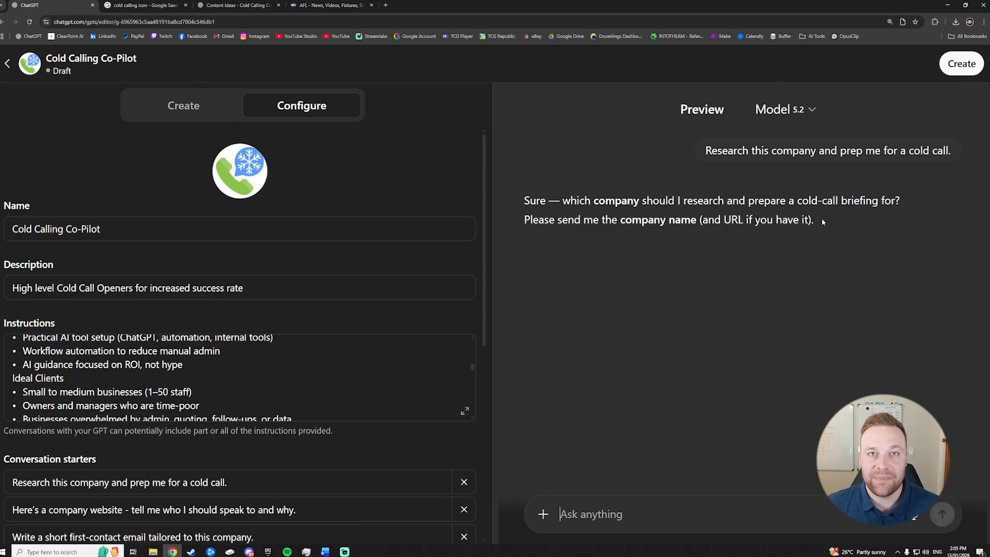
{"action": "left_click_drag", "start_coordinate": [822, 222], "coordinate": [699, 225]}
{"action": "left_click", "coordinate": [637, 422]}
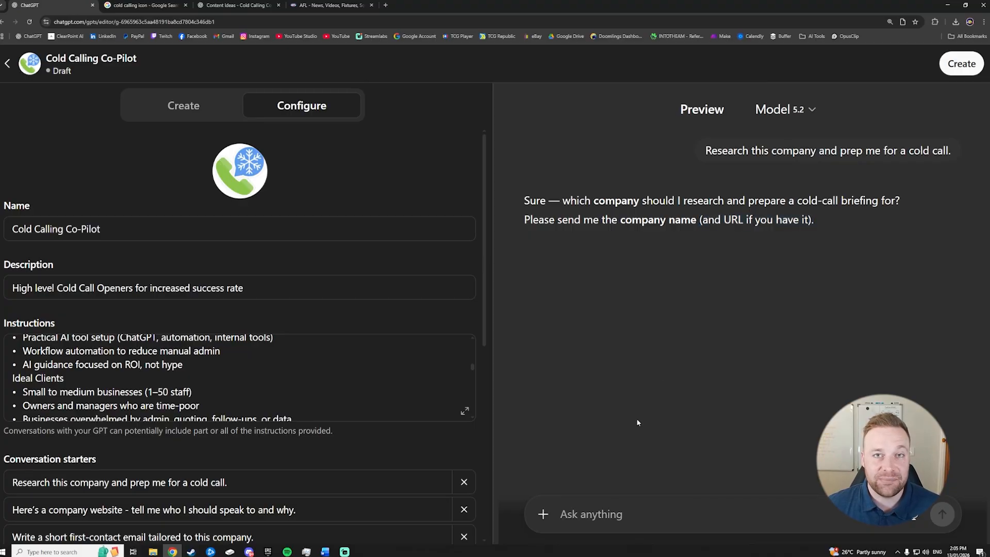
{"action": "left_click", "coordinate": [569, 522]}
{"action": "type", "text": "AFL"}
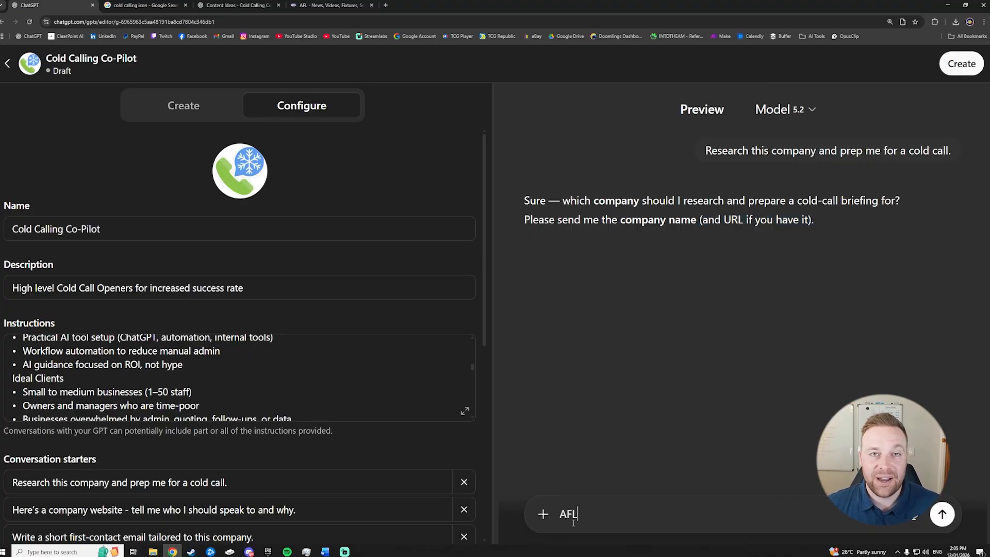
{"action": "type", "text": "https://www.afl.com.au/"}
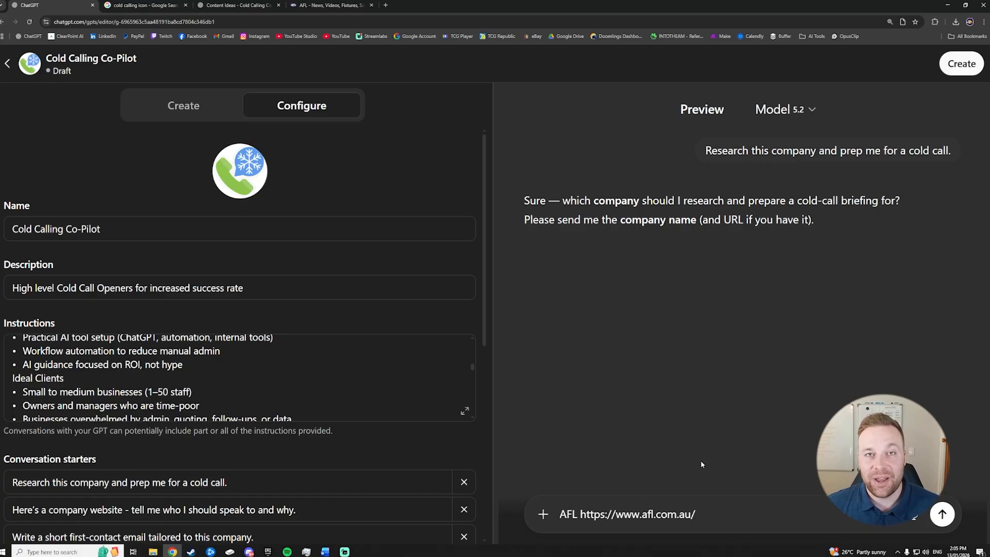
{"action": "key", "text": "Return"}
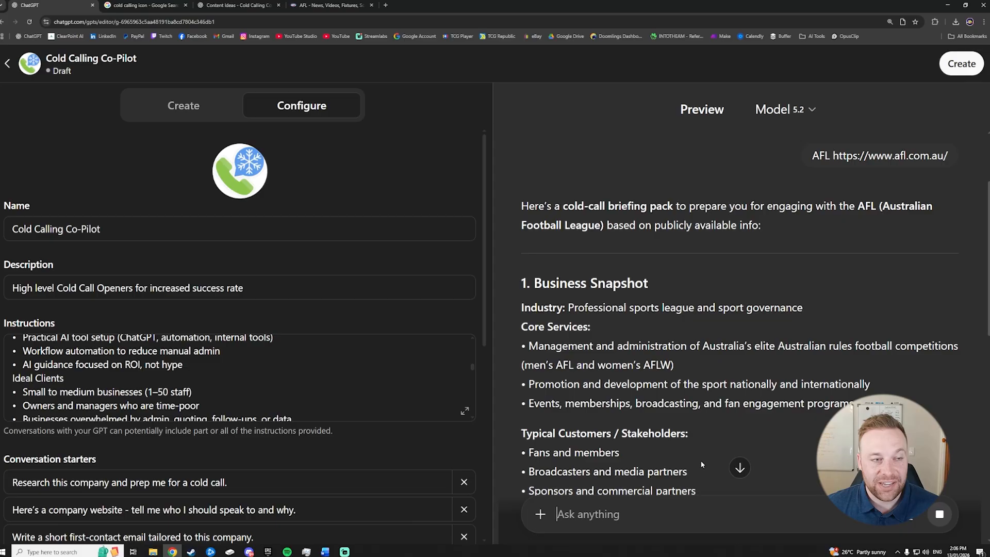
Examine the AFL briefing from Business Snapshot through Likely Decision-Makers to Digital Presence Links, and open the AFL's LinkedIn link.
{"action": "scroll", "coordinate": [821, 289], "scroll_direction": "down", "scroll_amount": 2}
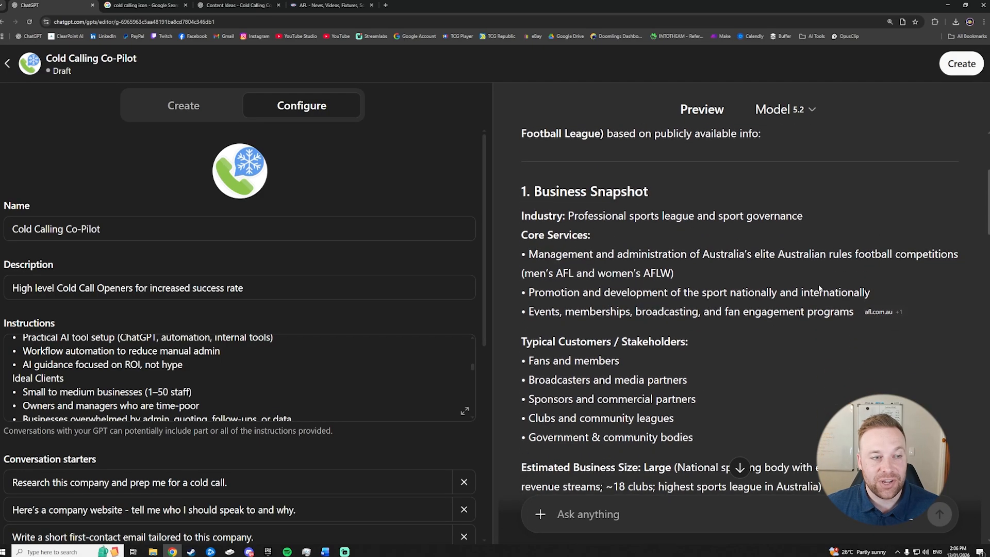
{"action": "scroll", "coordinate": [820, 289], "scroll_direction": "down", "scroll_amount": 1}
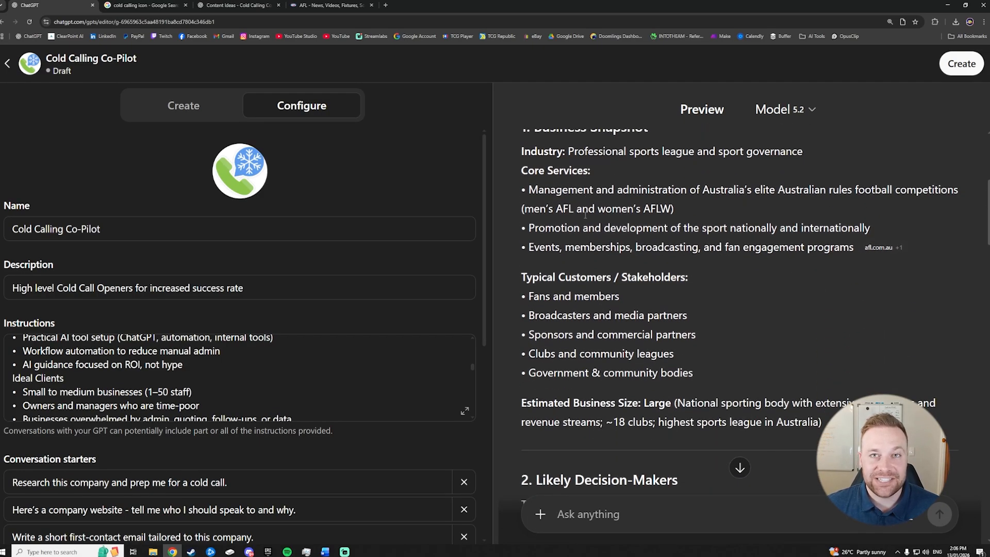
{"action": "scroll", "coordinate": [586, 214], "scroll_direction": "down", "scroll_amount": 2}
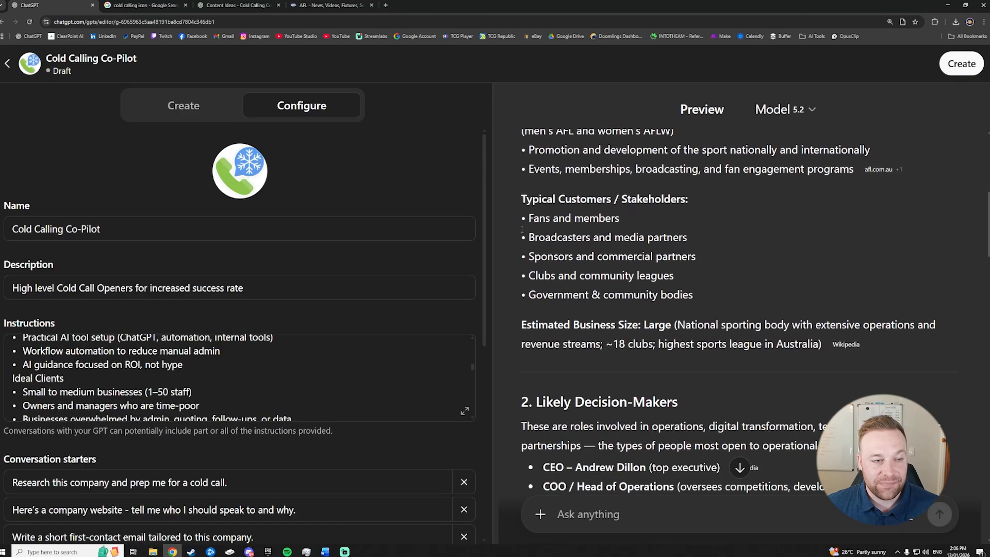
{"action": "scroll", "coordinate": [522, 229], "scroll_direction": "down", "scroll_amount": 1}
{"action": "scroll", "coordinate": [523, 237], "scroll_direction": "down", "scroll_amount": 1}
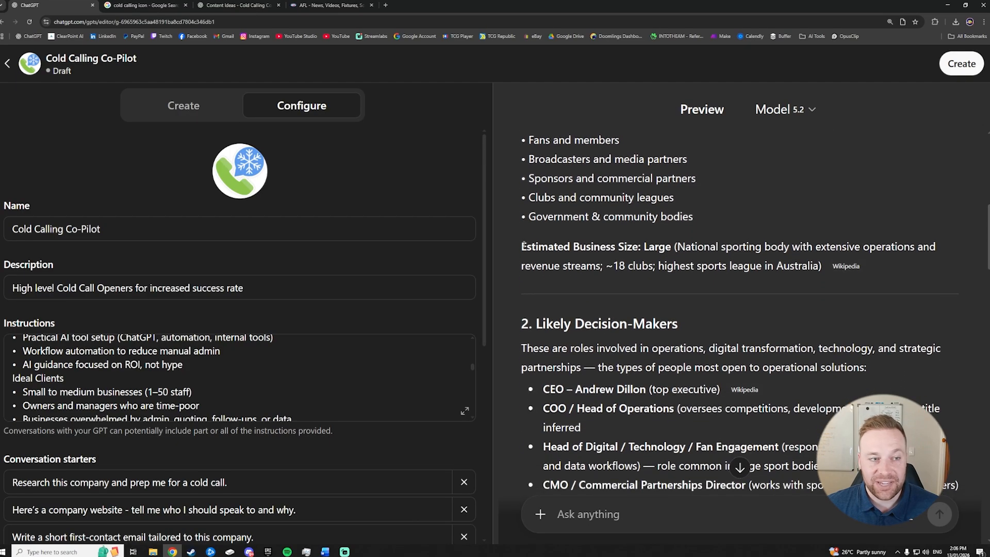
{"action": "scroll", "coordinate": [524, 245], "scroll_direction": "down", "scroll_amount": 2}
{"action": "left_click_drag", "start_coordinate": [541, 246], "coordinate": [724, 247]}
{"action": "scroll", "coordinate": [567, 213], "scroll_direction": "down", "scroll_amount": 5}
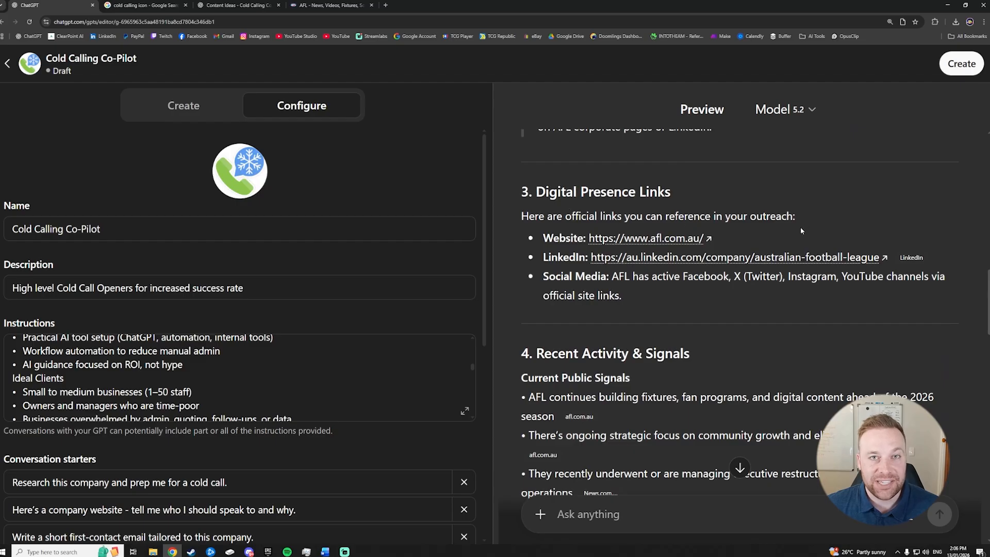
{"action": "left_click", "coordinate": [735, 261]}
{"action": "left_click", "coordinate": [602, 343]}
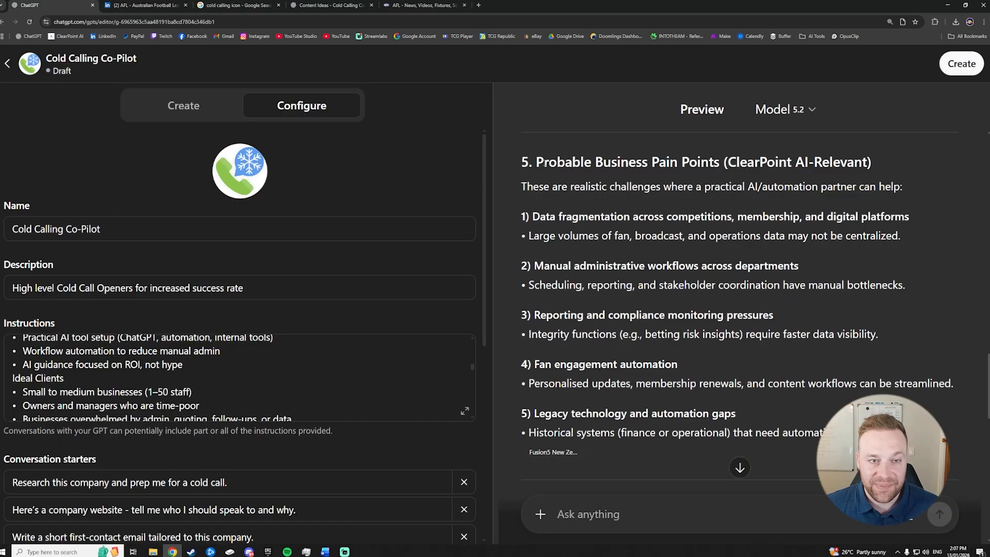
Examine the AFL briefing's Probable Business Pain Points, phone cold call opener and cold email opener, and return to its beginning.
{"action": "left_click_drag", "start_coordinate": [543, 162], "coordinate": [724, 164]}
{"action": "left_click", "coordinate": [646, 189]}
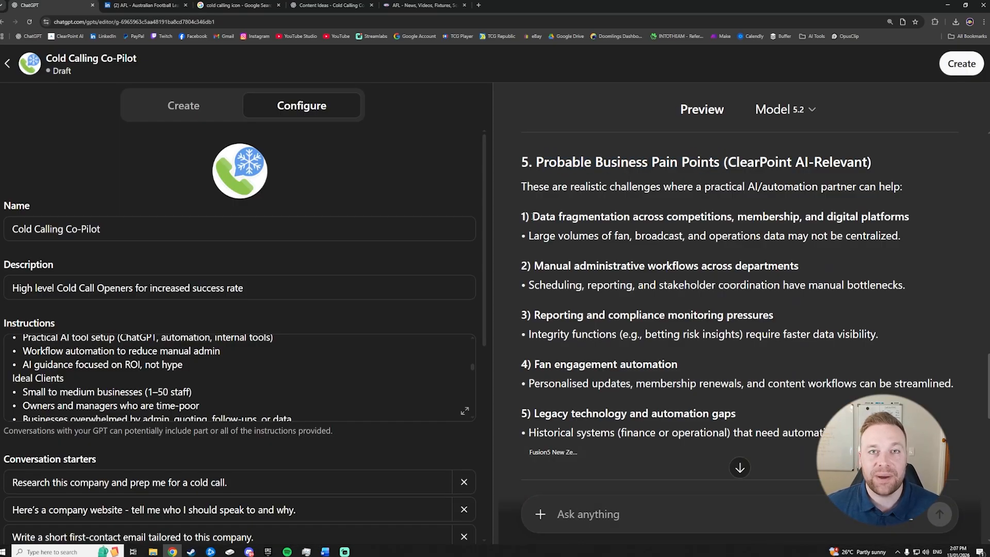
{"action": "scroll", "coordinate": [532, 236], "scroll_direction": "down", "scroll_amount": 5}
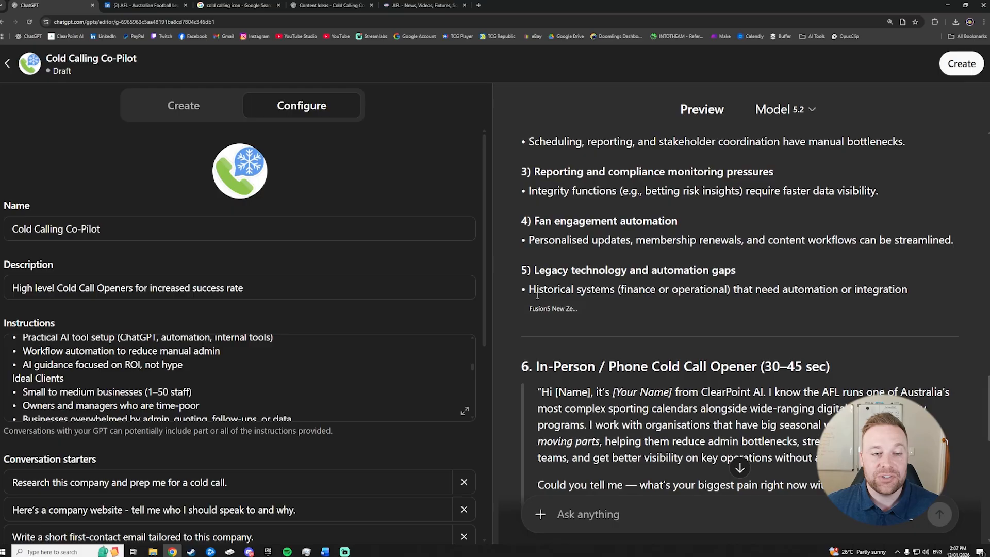
{"action": "left_click_drag", "start_coordinate": [535, 274], "coordinate": [831, 275]}
{"action": "left_click", "coordinate": [510, 254]}
{"action": "scroll", "coordinate": [511, 253], "scroll_direction": "down", "scroll_amount": 7}
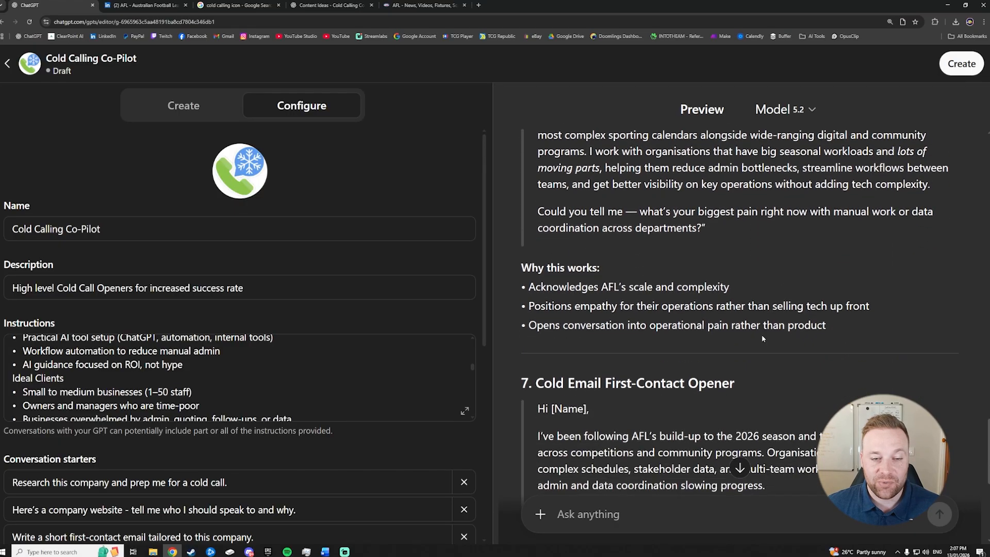
{"action": "scroll", "coordinate": [511, 253], "scroll_direction": "down", "scroll_amount": 2}
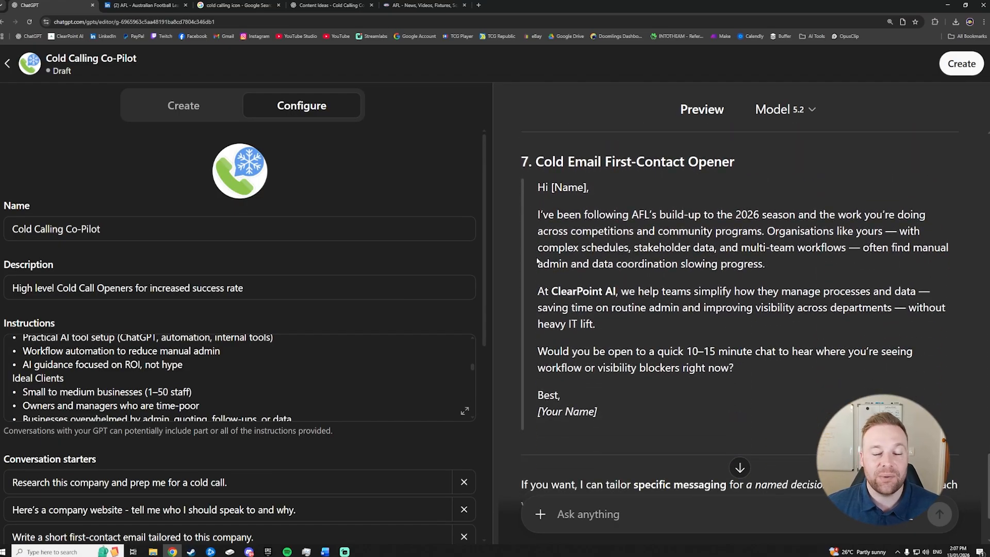
{"action": "left_click_drag", "start_coordinate": [537, 289], "coordinate": [892, 308]}
{"action": "left_click", "coordinate": [789, 338]}
{"action": "scroll", "coordinate": [789, 337], "scroll_direction": "down", "scroll_amount": 3}
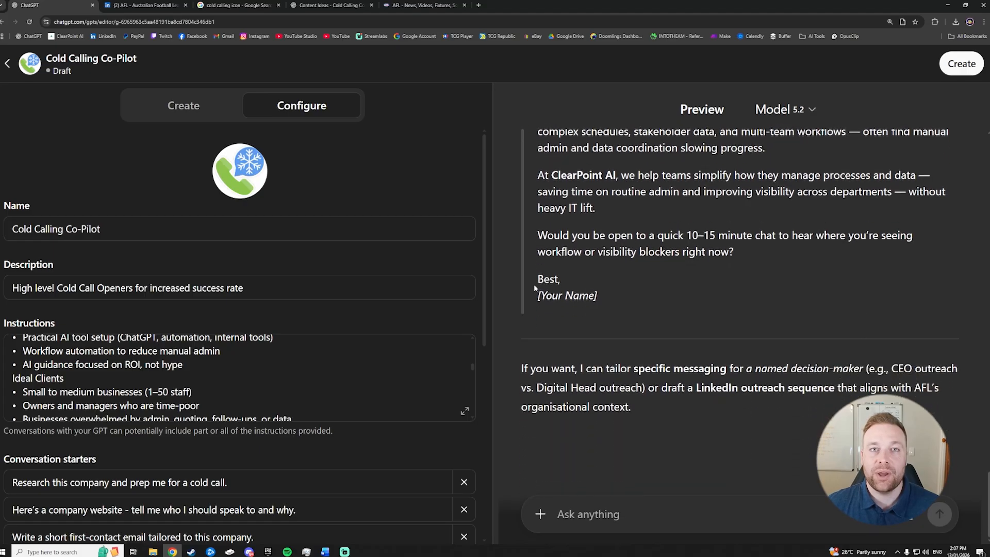
{"action": "scroll", "coordinate": [906, 225], "scroll_direction": "up", "scroll_amount": 15}
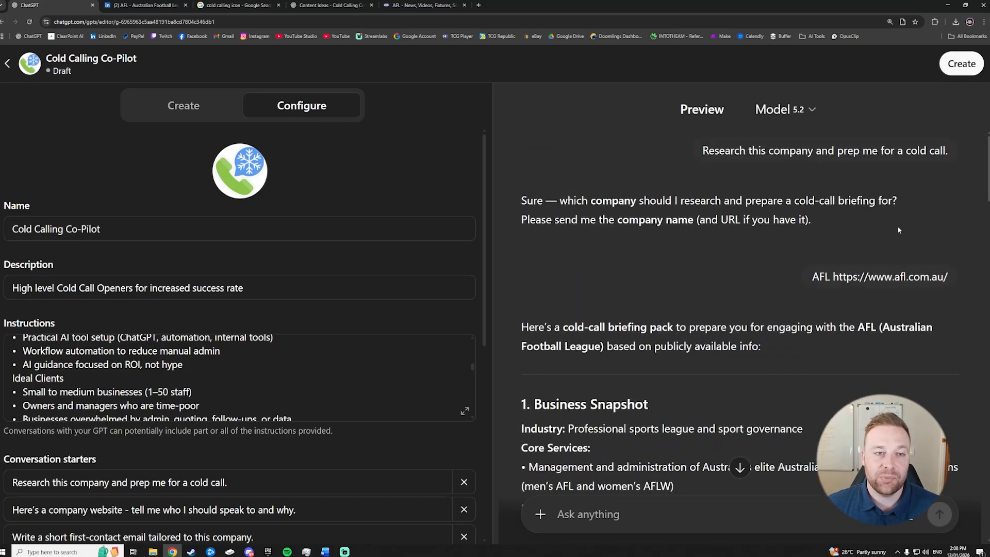
Create the Cold Calling Co-Pilot GPT with sharing restricted to Only me, save it and open the finished GPT.
{"action": "left_click", "coordinate": [960, 66]}
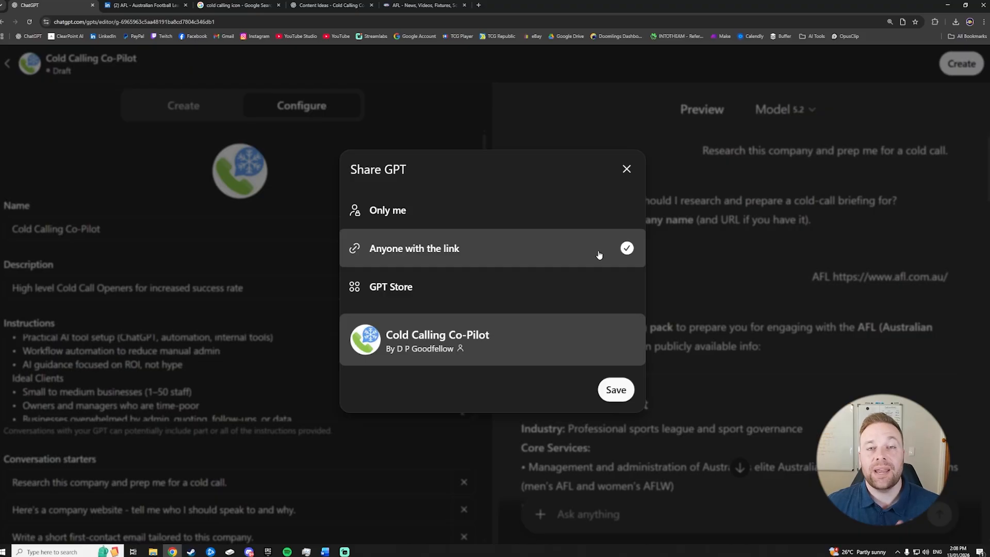
{"action": "left_click", "coordinate": [579, 216]}
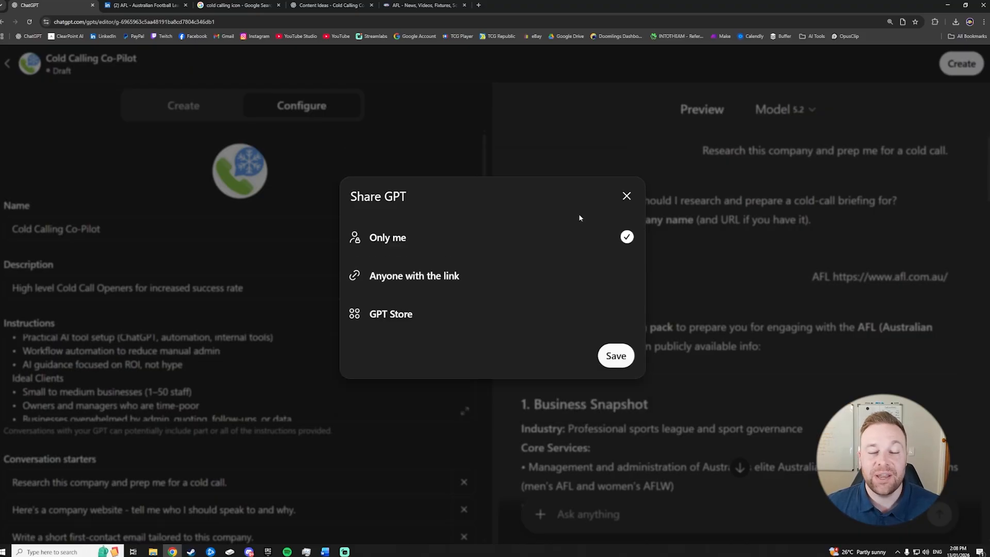
{"action": "left_click", "coordinate": [615, 356]}
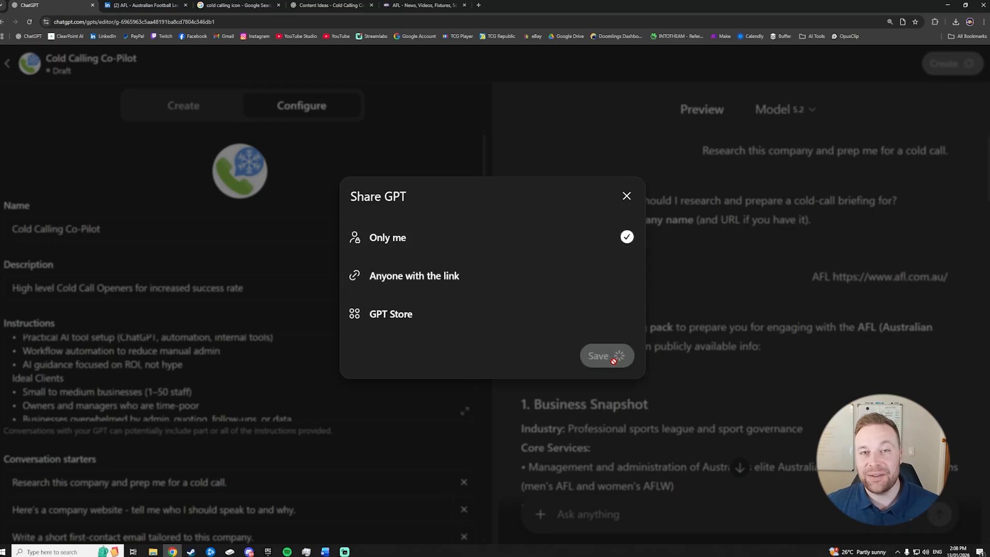
{"action": "left_click", "coordinate": [607, 310]}
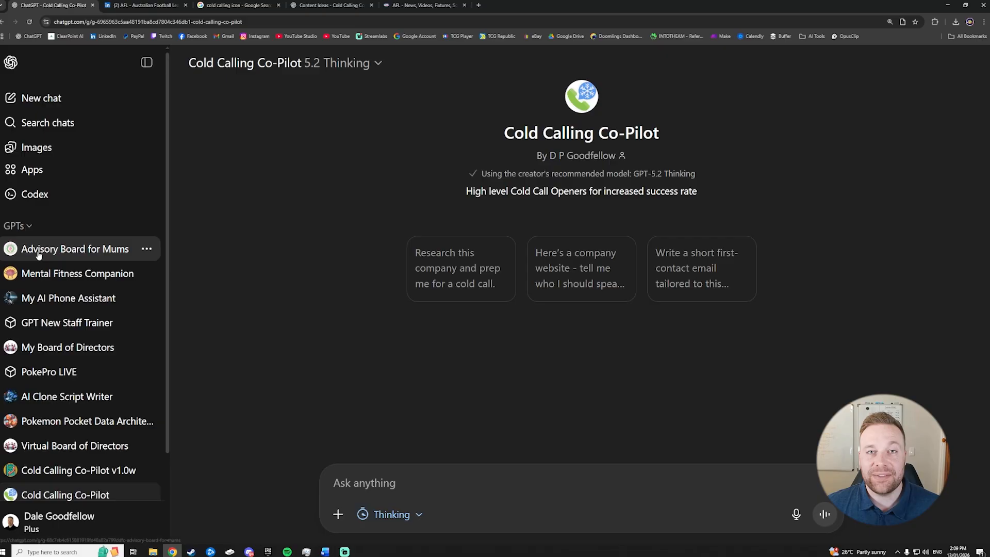
{"action": "scroll", "coordinate": [48, 445], "scroll_direction": "down", "scroll_amount": 2}
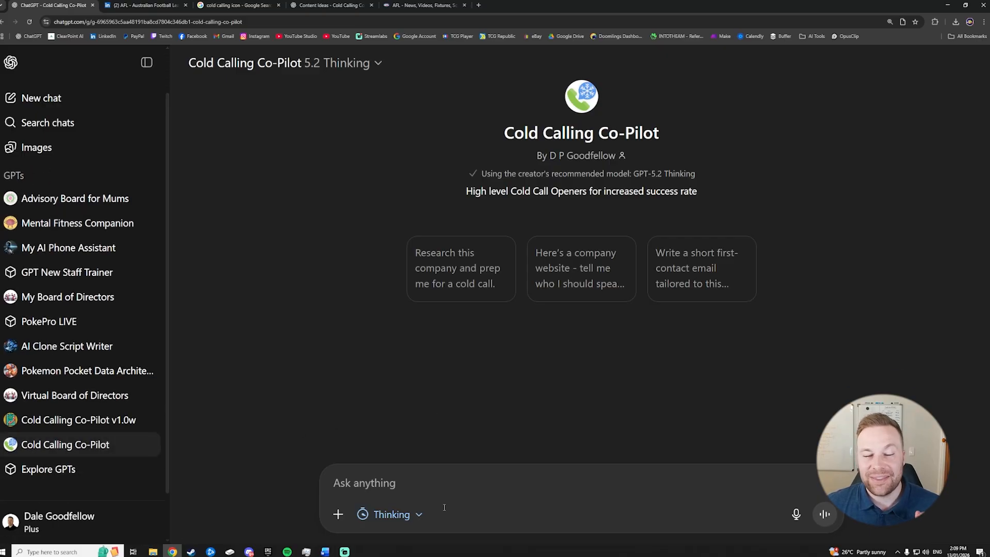
{"action": "left_click", "coordinate": [370, 482]}
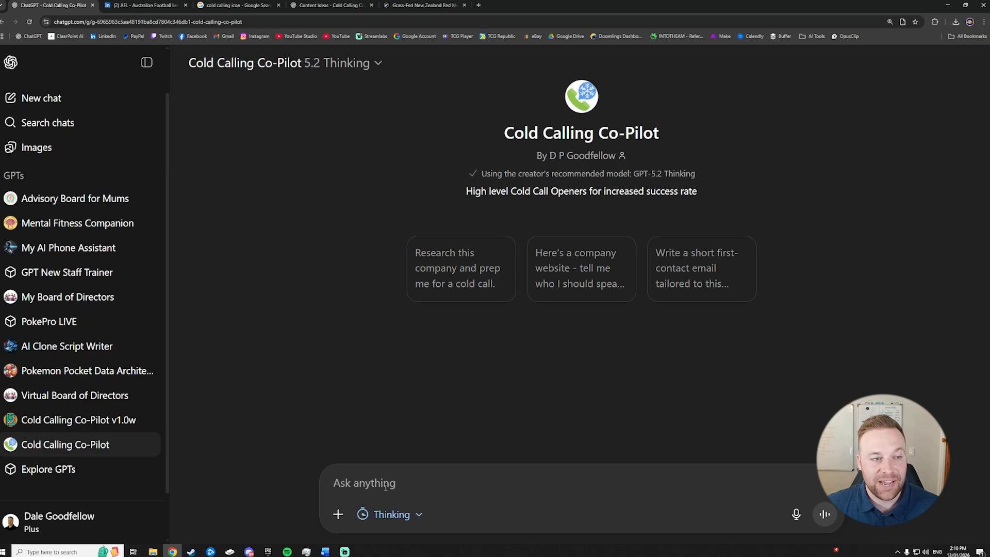
{"action": "type", "text": "https://silverfernfarms.com/"}
{"action": "key", "text": "Return"}
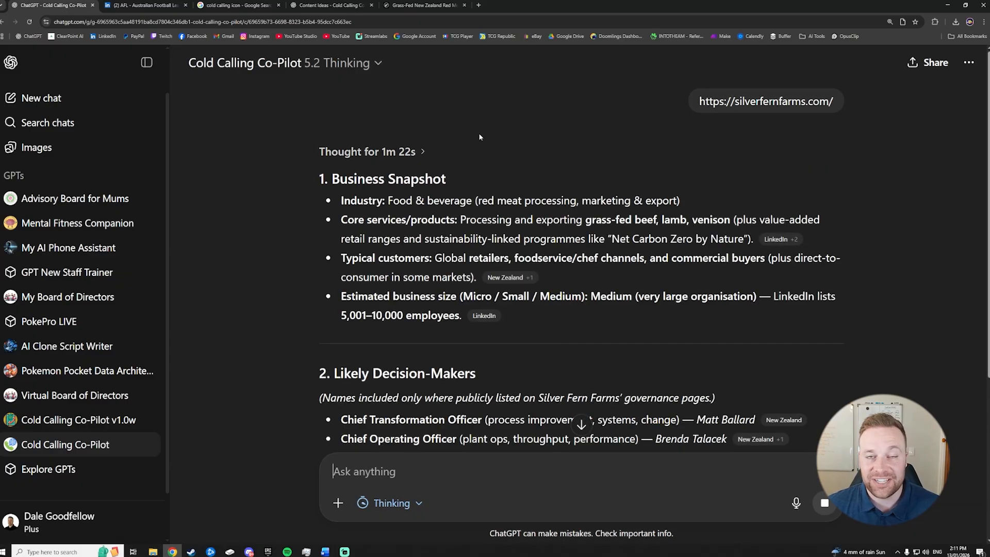
Examine the Silver Fern Farms briefing from Likely Decision-Makers and Digital Presence Links to Probable Business Pain Points, highlighting the training/onboarding item.
{"action": "scroll", "coordinate": [829, 255], "scroll_direction": "down", "scroll_amount": 3}
{"action": "scroll", "coordinate": [830, 258], "scroll_direction": "down", "scroll_amount": 4}
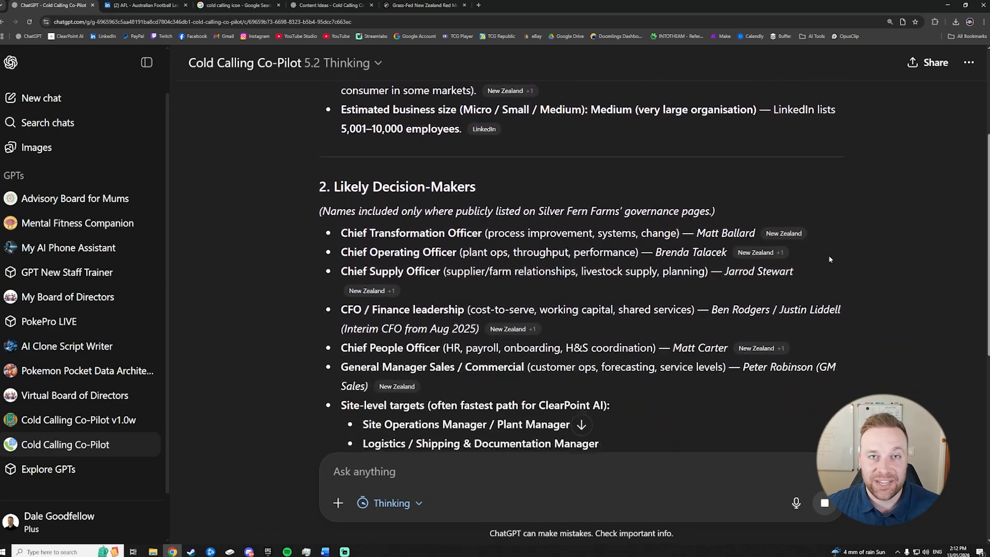
{"action": "scroll", "coordinate": [543, 220], "scroll_direction": "down", "scroll_amount": 5}
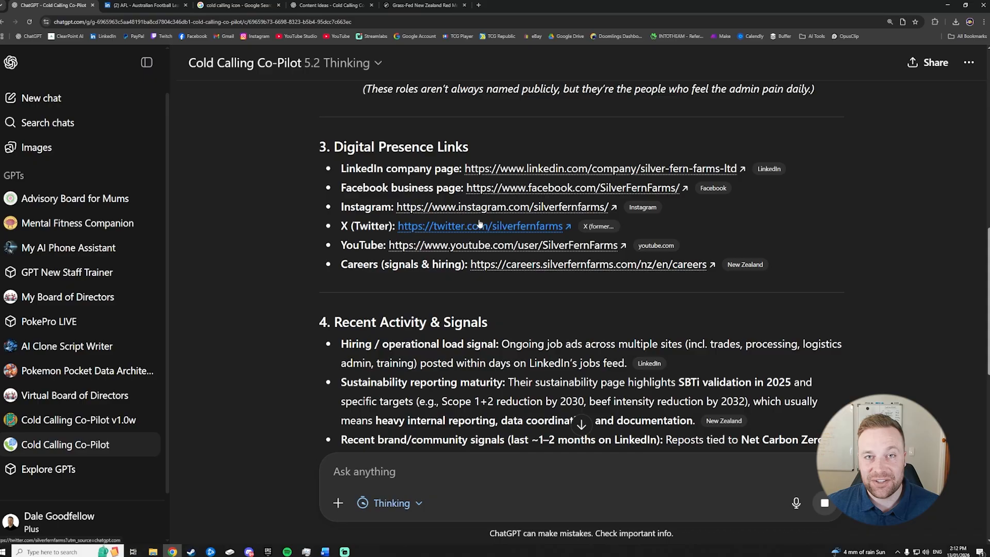
{"action": "scroll", "coordinate": [485, 266], "scroll_direction": "down", "scroll_amount": 8}
{"action": "left_click_drag", "start_coordinate": [341, 173], "coordinate": [411, 176]}
{"action": "scroll", "coordinate": [411, 177], "scroll_direction": "down", "scroll_amount": 6}
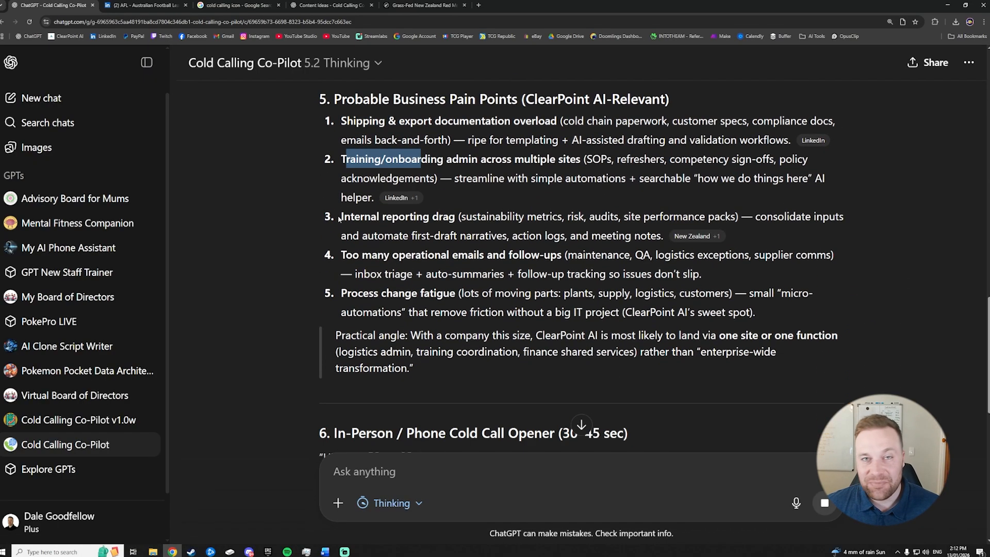
{"action": "scroll", "coordinate": [592, 184], "scroll_direction": "down", "scroll_amount": 1}
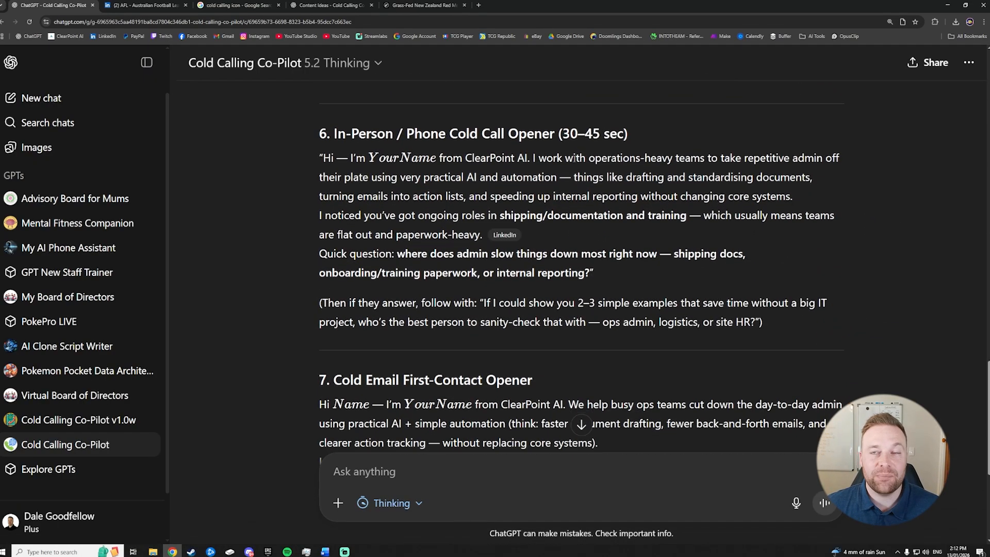
Examine the Silver Fern Farms phone cold call opener, highlighting its key question and follow-up, and continue to the Cold Email First-Contact Opener.
{"action": "left_click_drag", "start_coordinate": [319, 215], "coordinate": [693, 217]}
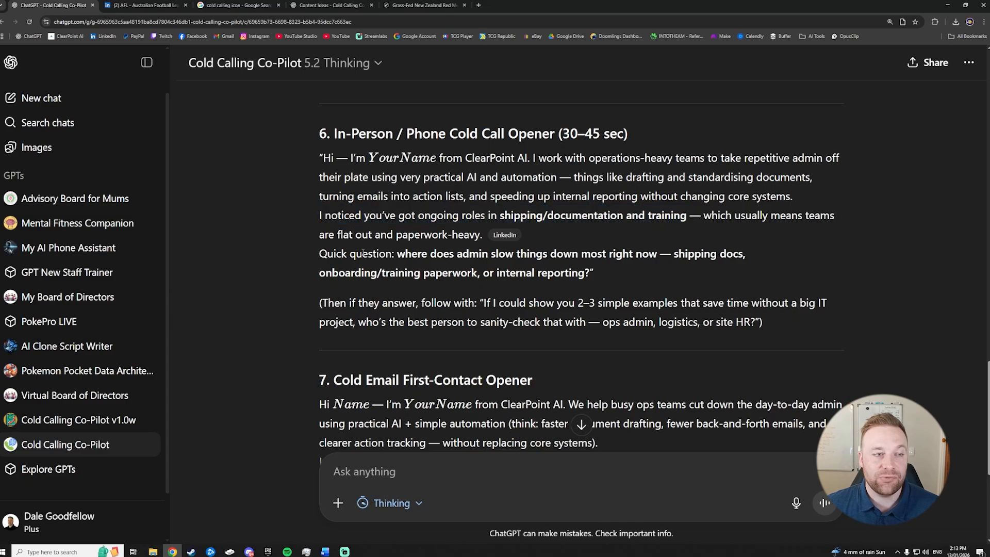
{"action": "left_click_drag", "start_coordinate": [411, 254], "coordinate": [683, 267]}
{"action": "left_click", "coordinate": [682, 267]}
{"action": "scroll", "coordinate": [618, 248], "scroll_direction": "down", "scroll_amount": 3}
{"action": "left_click_drag", "start_coordinate": [483, 173], "coordinate": [763, 202]}
{"action": "left_click", "coordinate": [794, 196]}
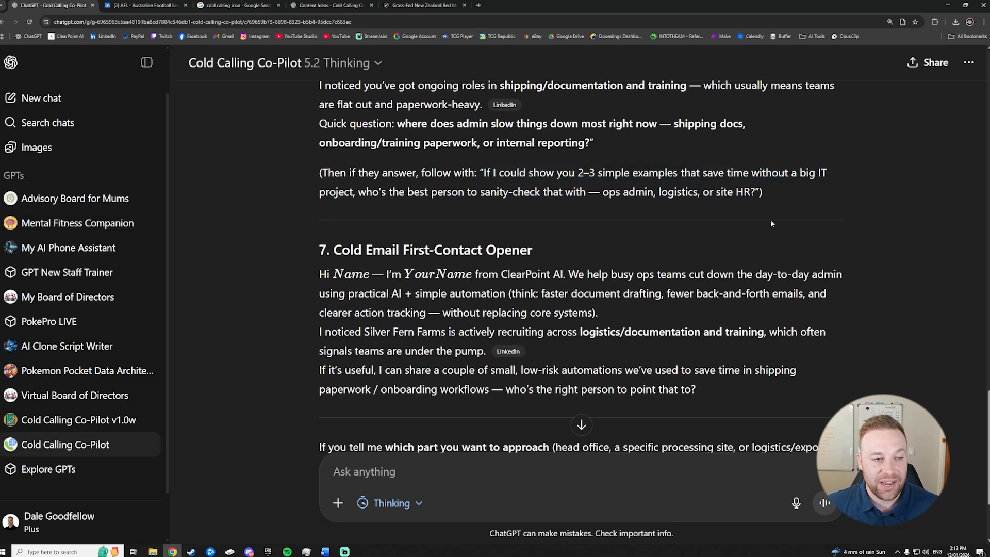
{"action": "scroll", "coordinate": [770, 218], "scroll_direction": "down", "scroll_amount": 2}
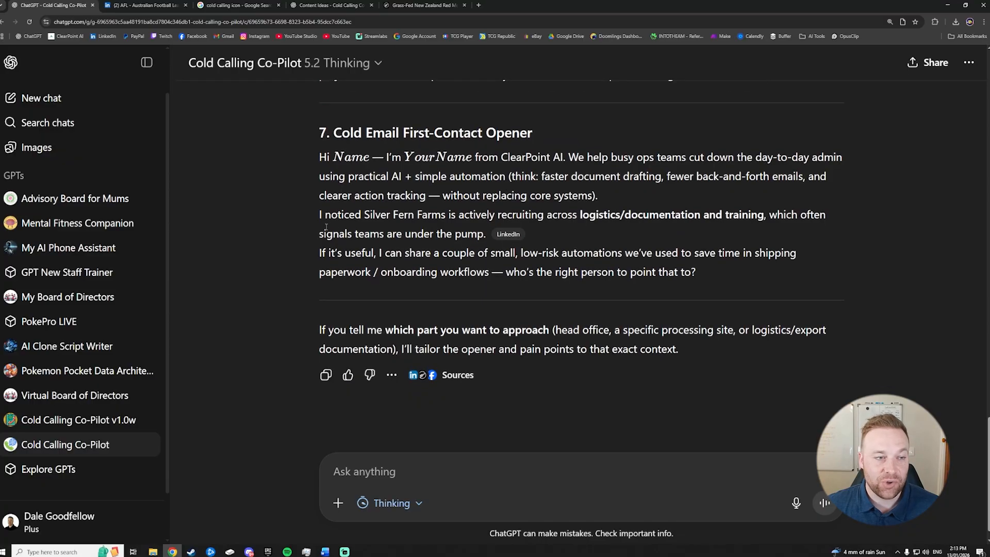